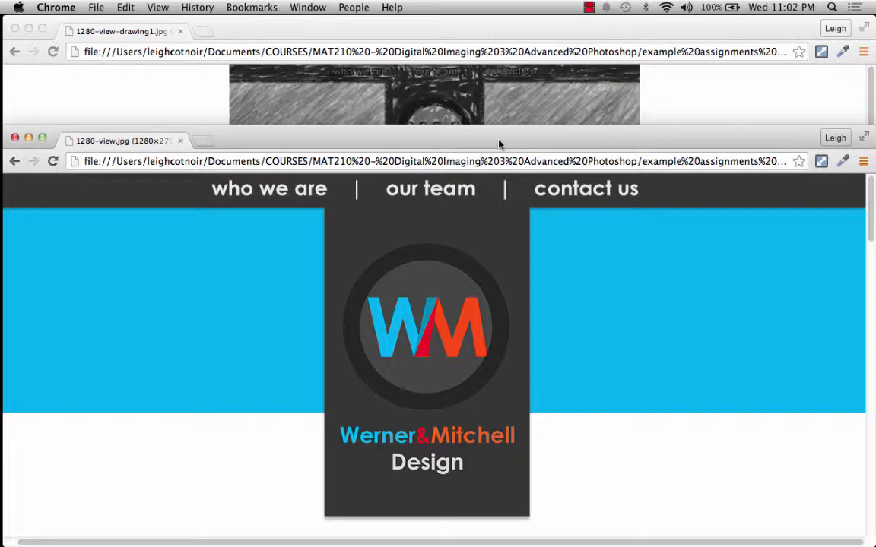
Compare the pencil sketch of the 1280-pixel web page with its finished colour mockup.
click(479, 29)
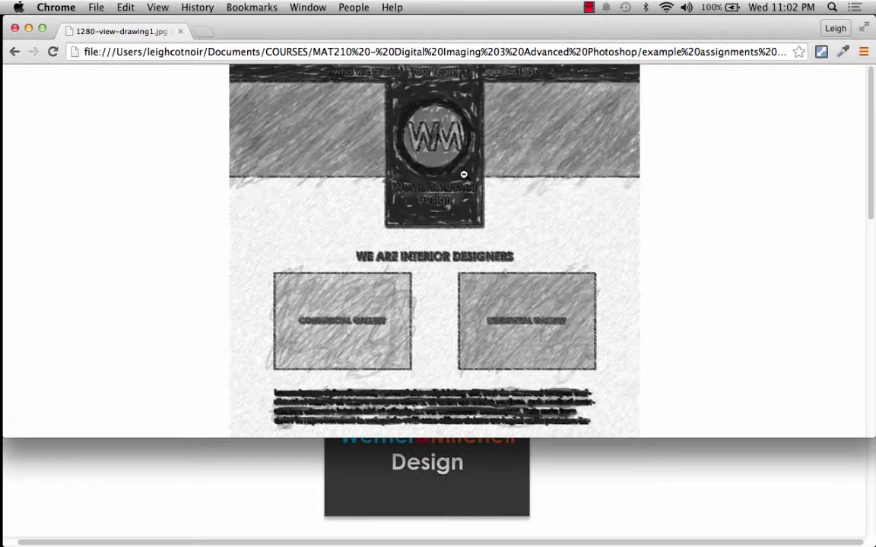
click(605, 520)
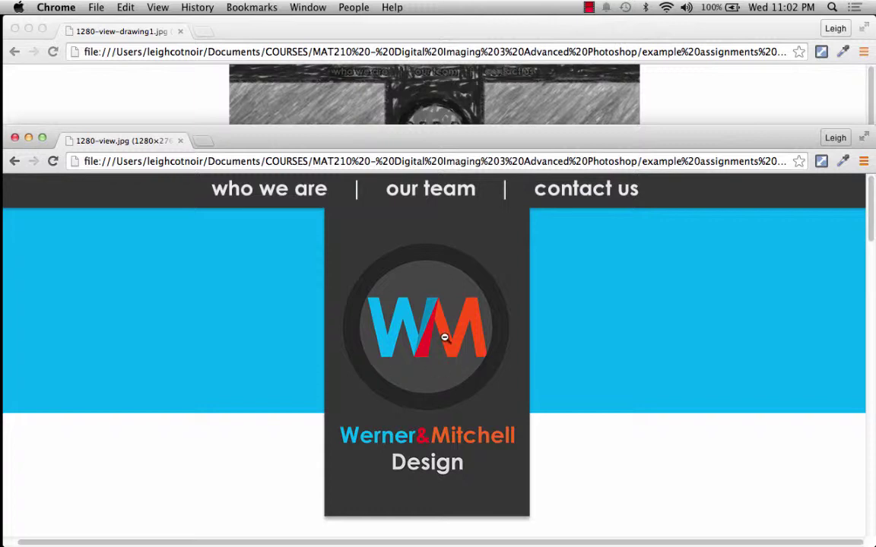
Switch to Photoshop and start a new document of 500 × 500 pixels at 72 pixels/inch.
mouse_move(3, 136)
click(23, 176)
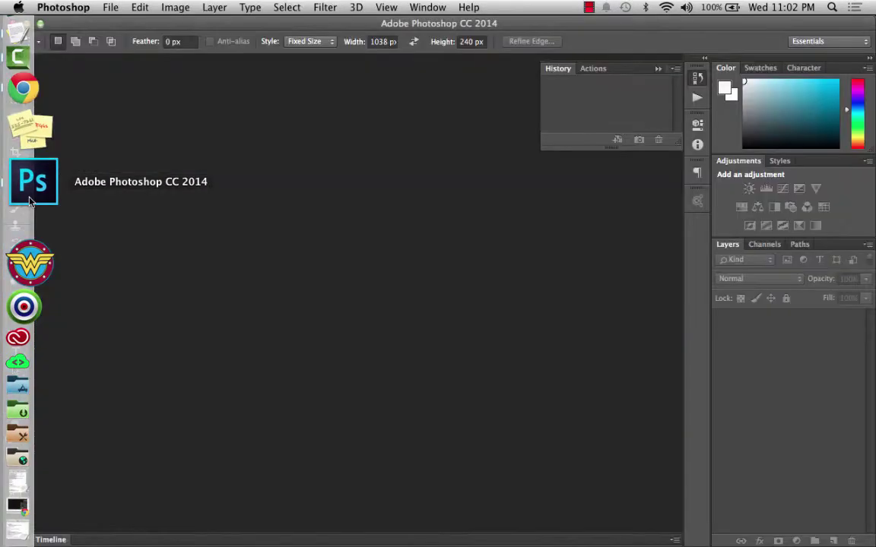
click(110, 8)
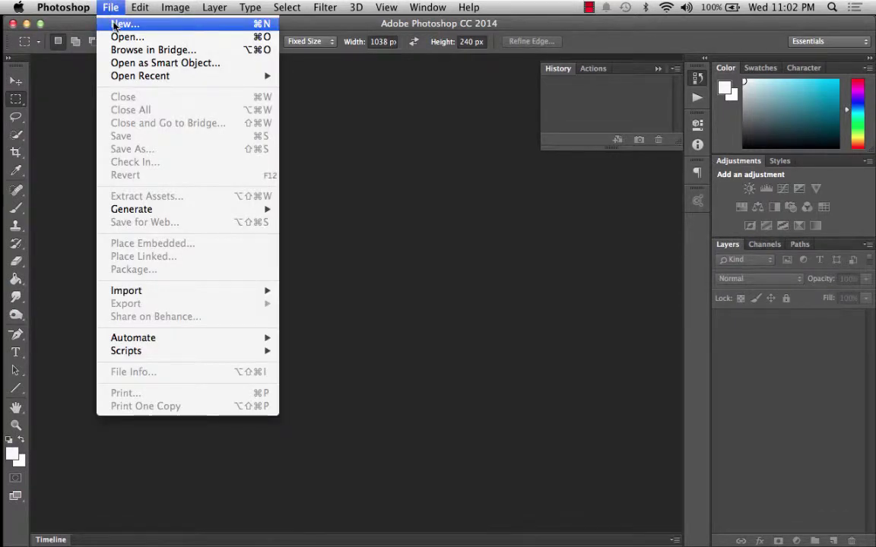
click(114, 25)
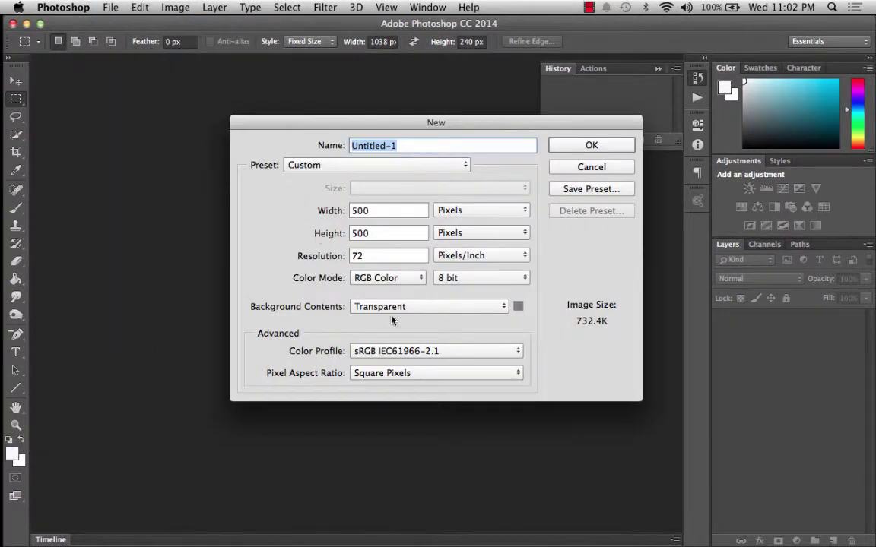
double_click(370, 211)
double_click(370, 233)
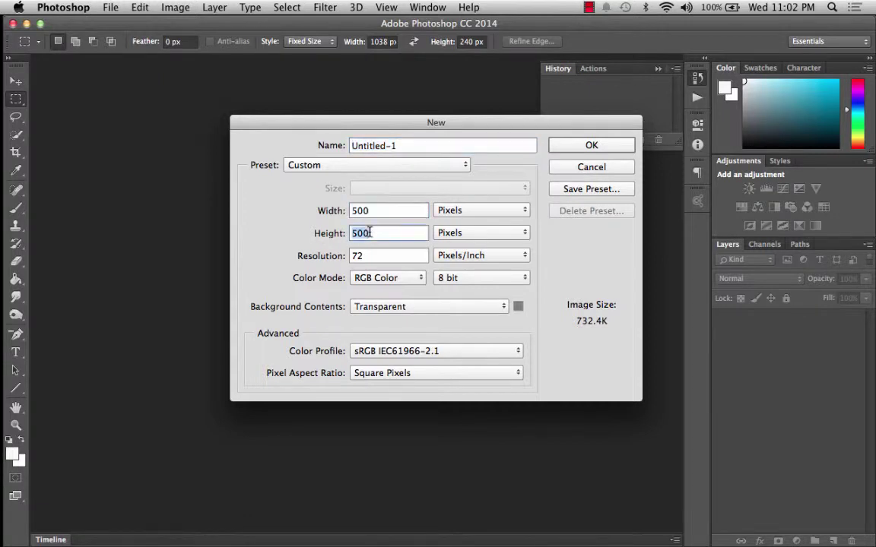
double_click(358, 255)
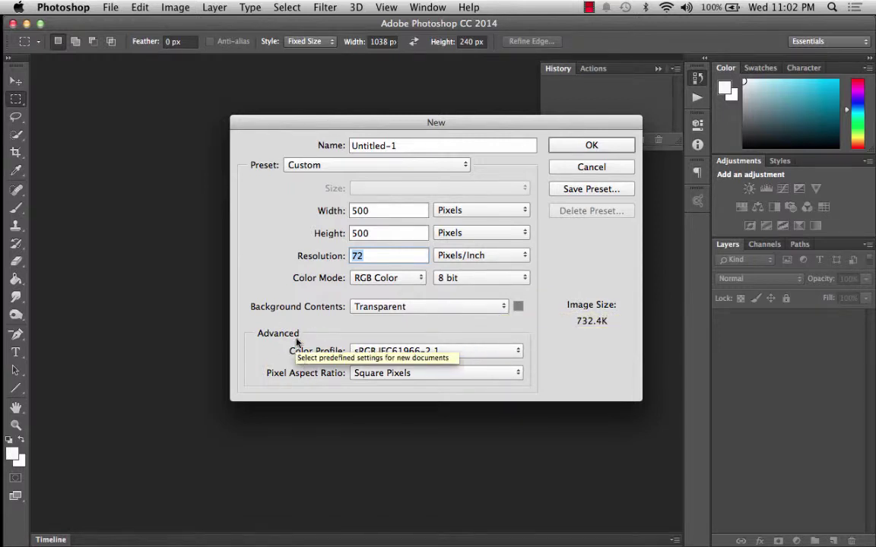
Use RGB Color mode and the sRGB IEC61966-2.1 color profile for the new document.
click(383, 278)
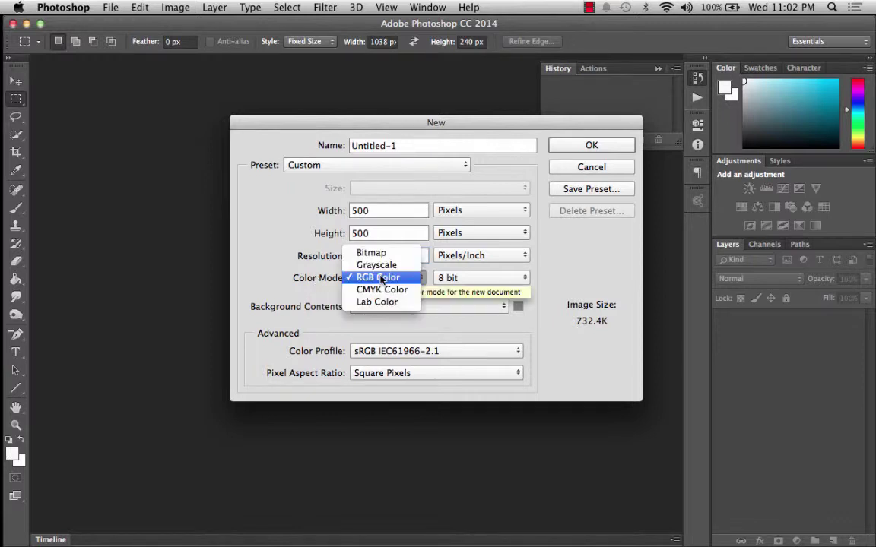
click(383, 278)
click(383, 278)
click(372, 277)
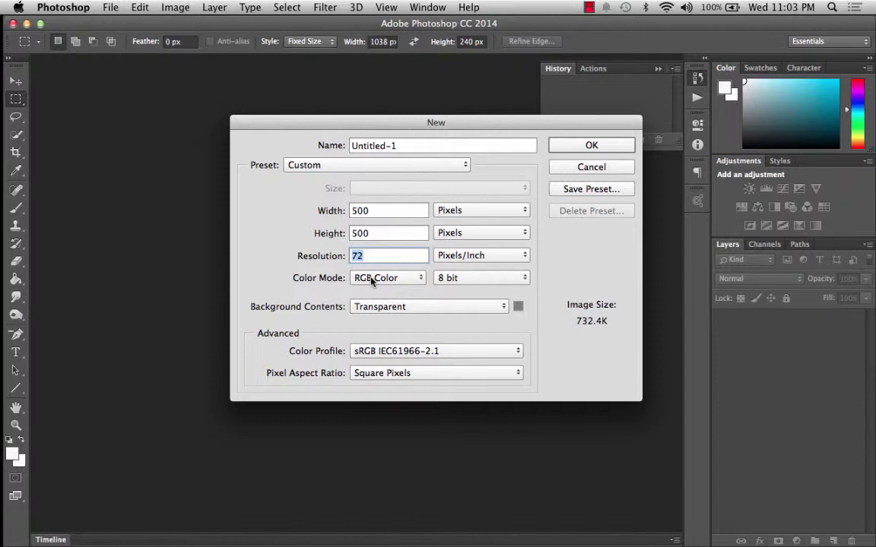
click(384, 352)
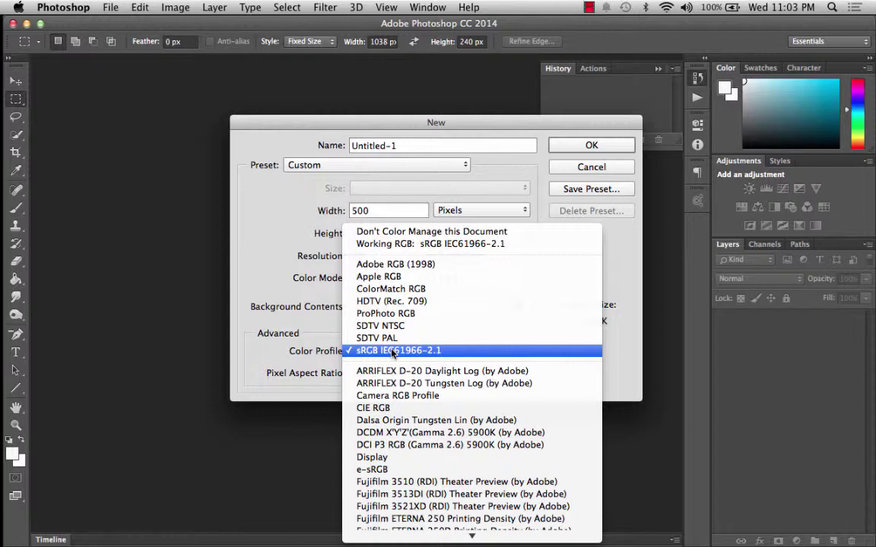
click(393, 351)
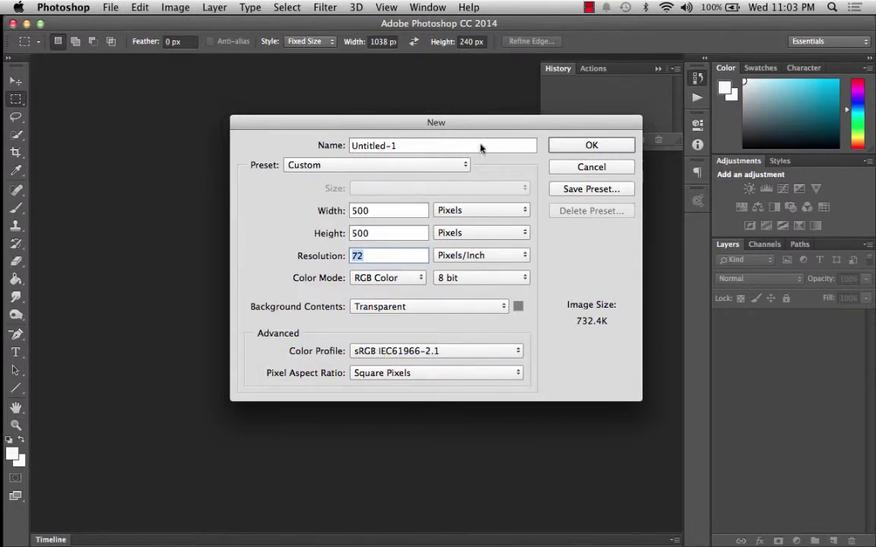
Name the new document Logo and create it.
click(395, 145)
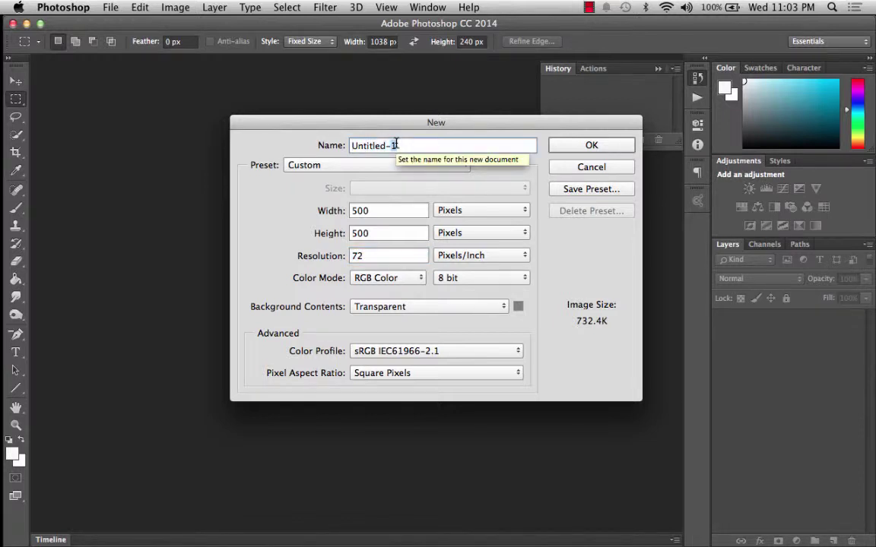
triple_click(395, 145)
text(Logo)
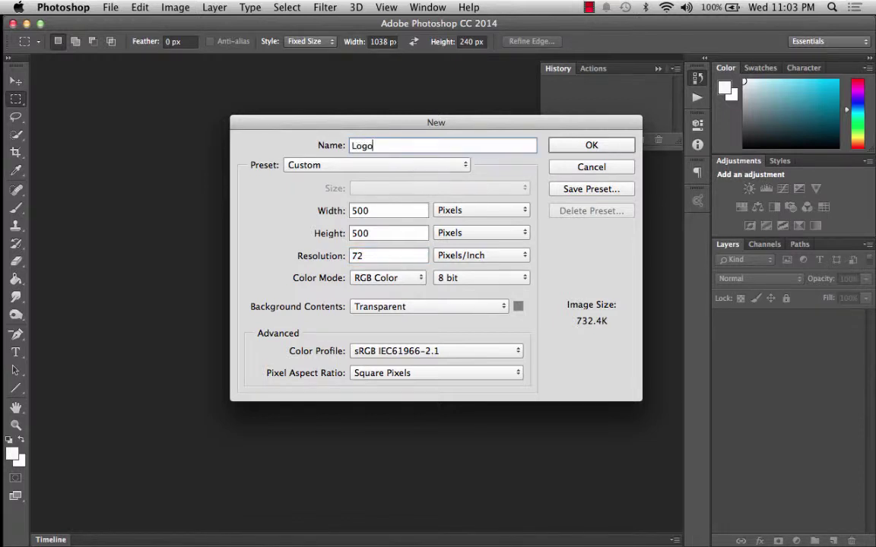
click(606, 145)
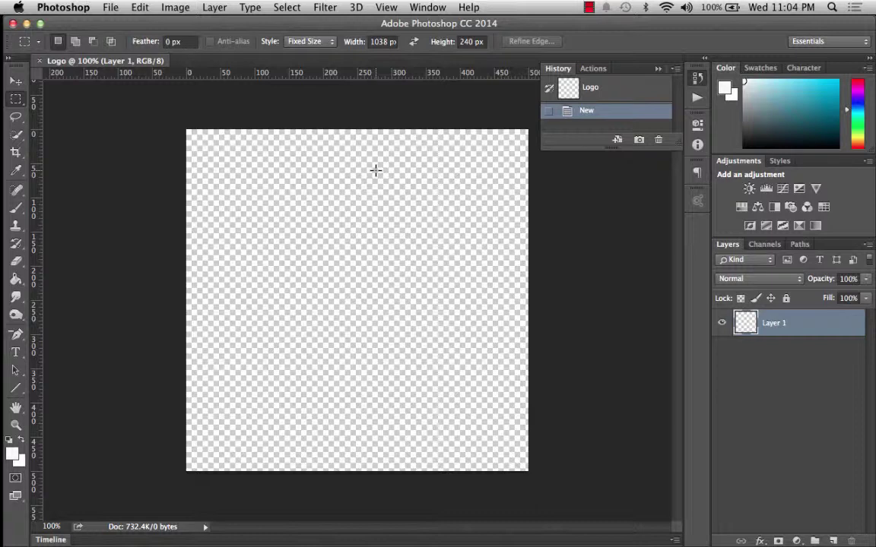
In the color settings, keep sRGB IEC61966-2.1 as the RGB working space and turn the RGB color management policy off.
click(137, 6)
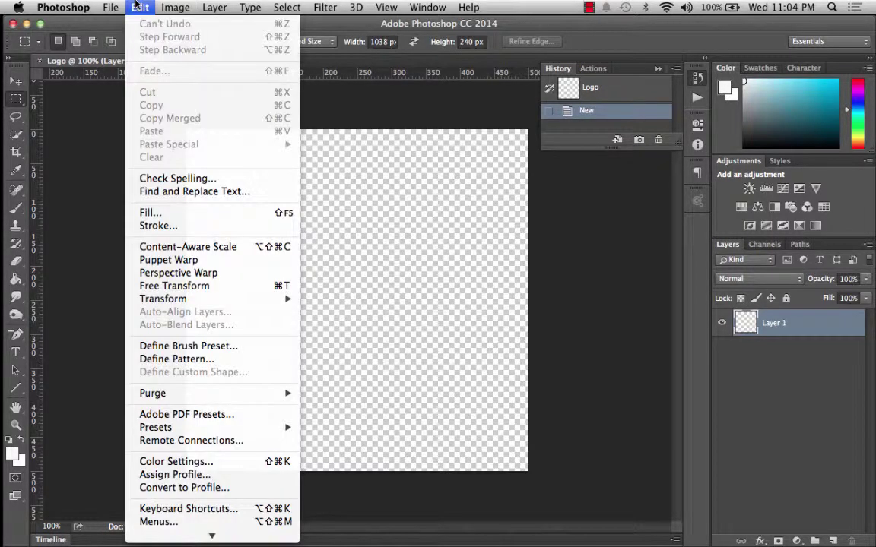
click(164, 462)
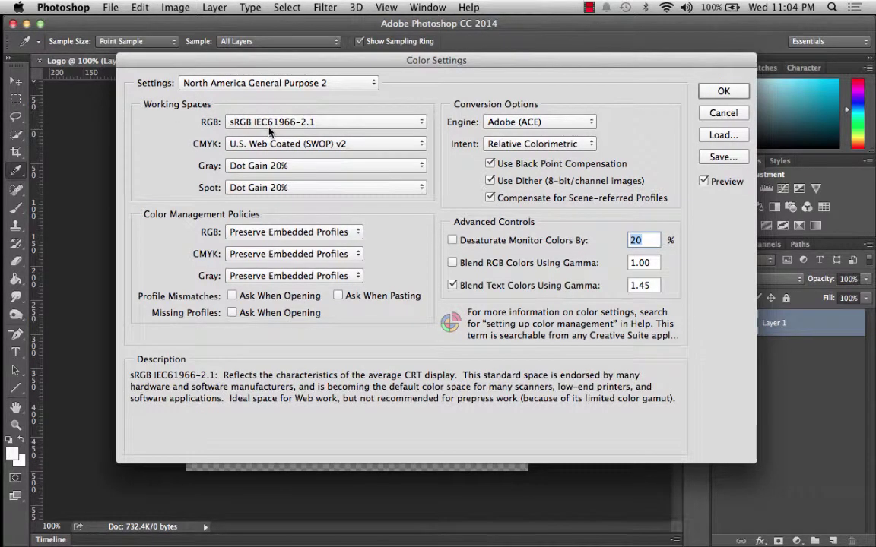
click(269, 124)
click(275, 122)
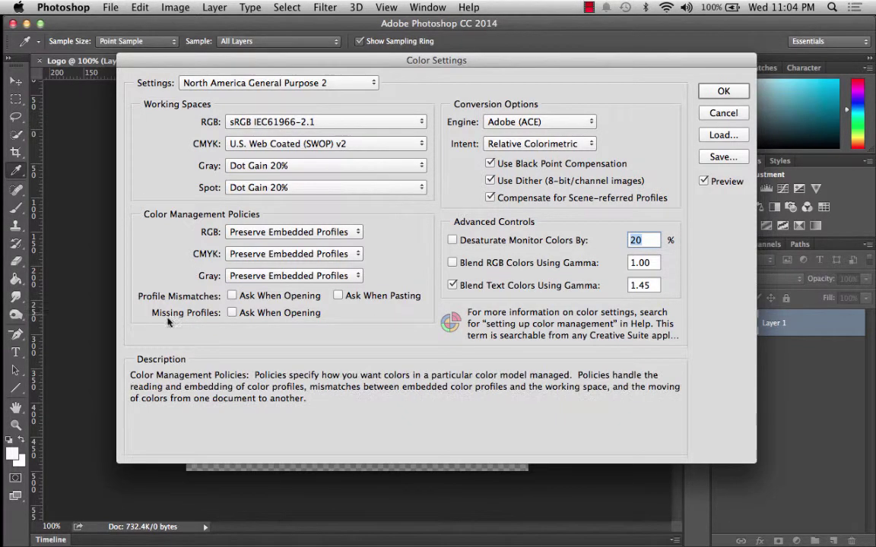
click(255, 232)
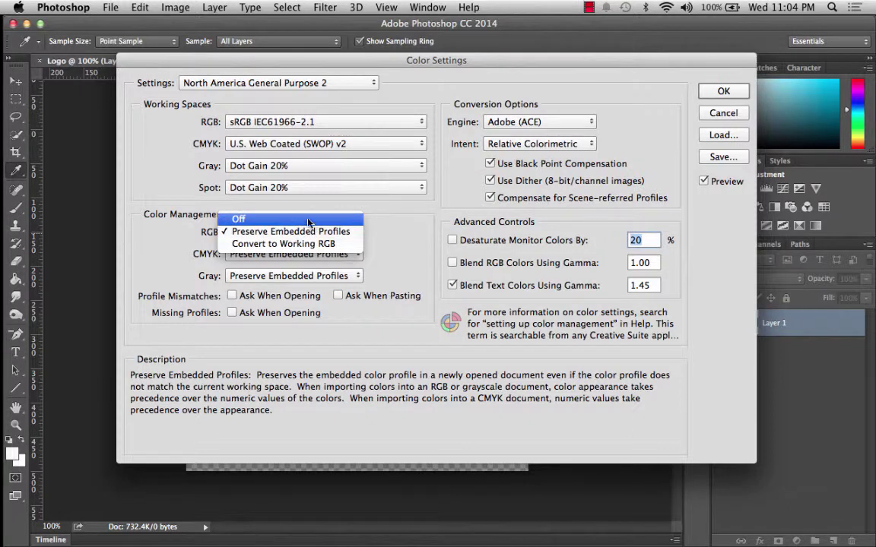
click(308, 218)
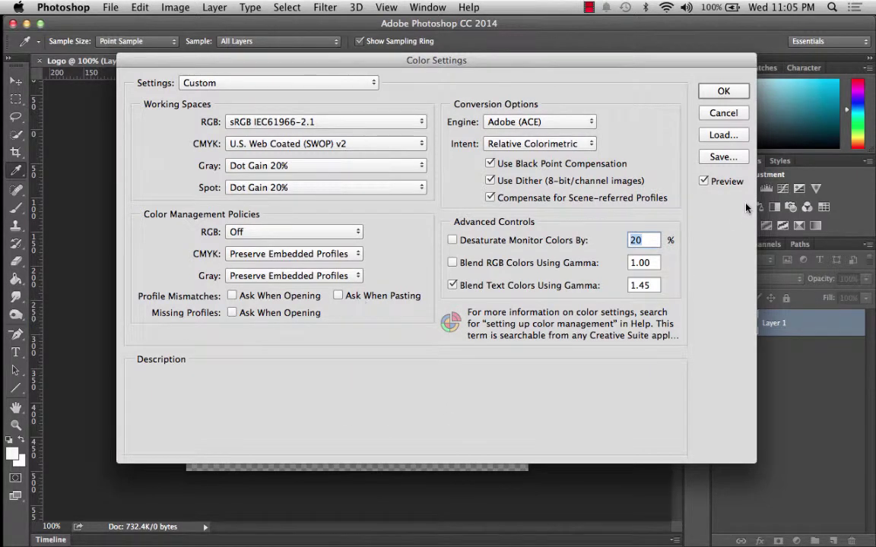
click(726, 93)
key(m)
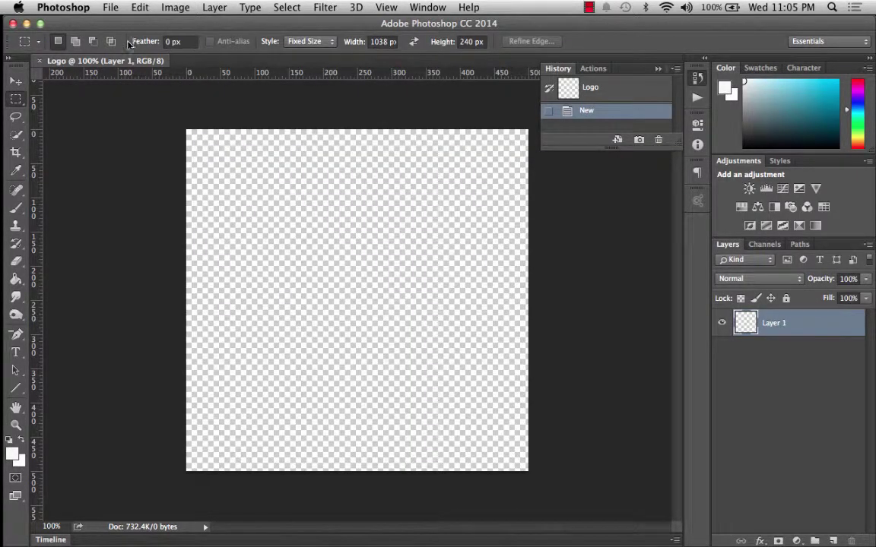
Save the current color settings in the Settings folder as WebSettings.
click(137, 7)
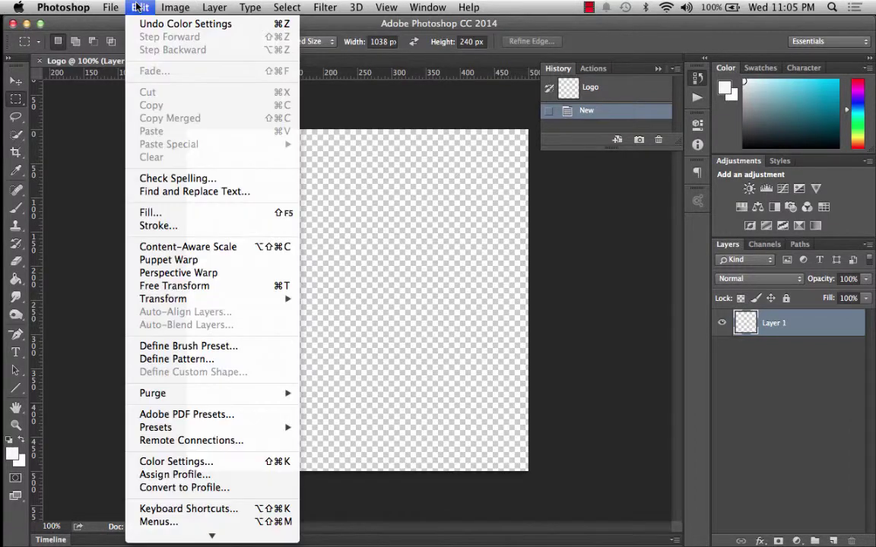
click(165, 463)
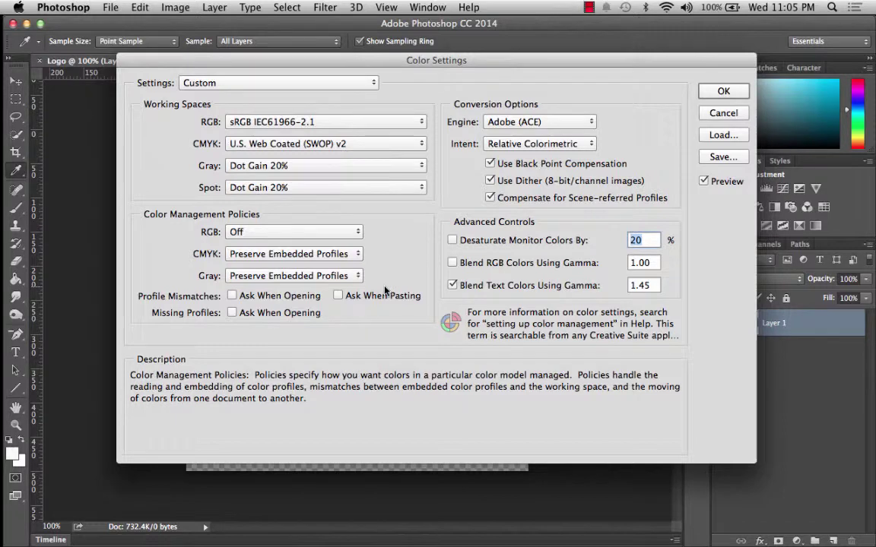
click(723, 157)
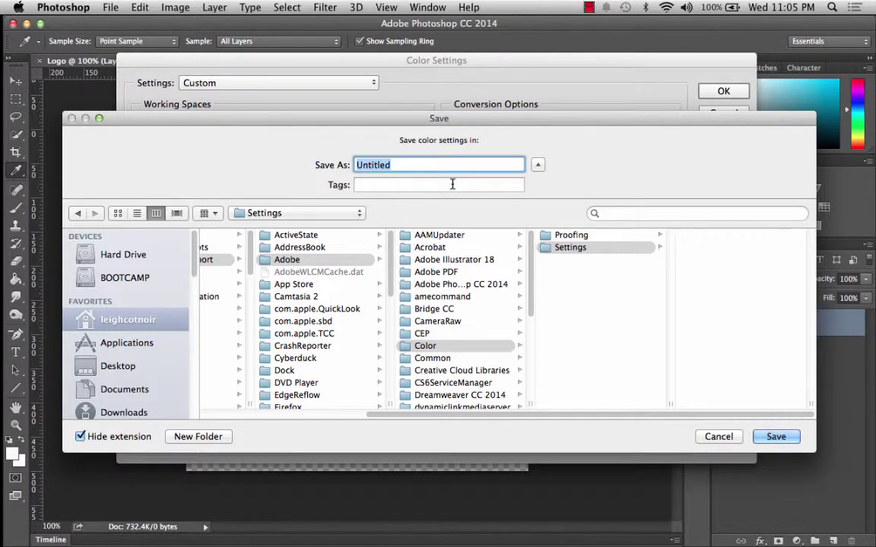
text(My)
key(BackSpace)
key(BackSpace)
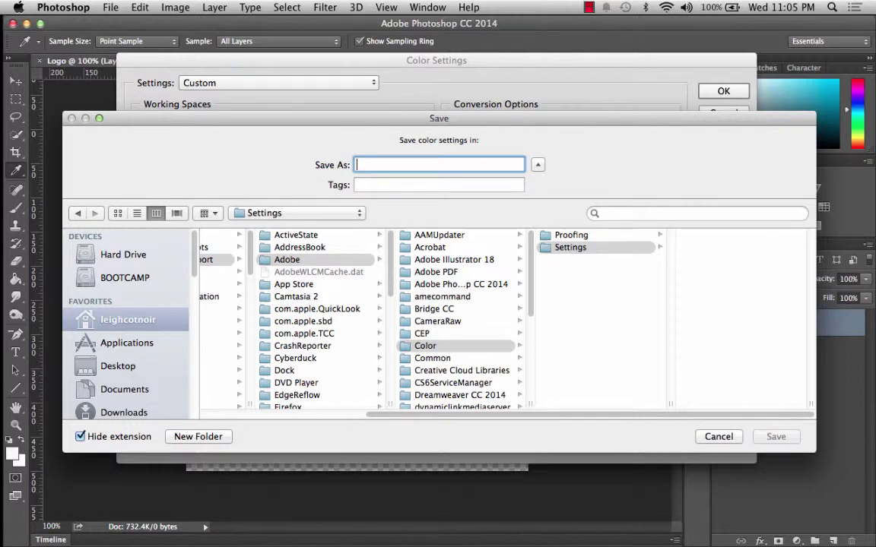
text(WebS)
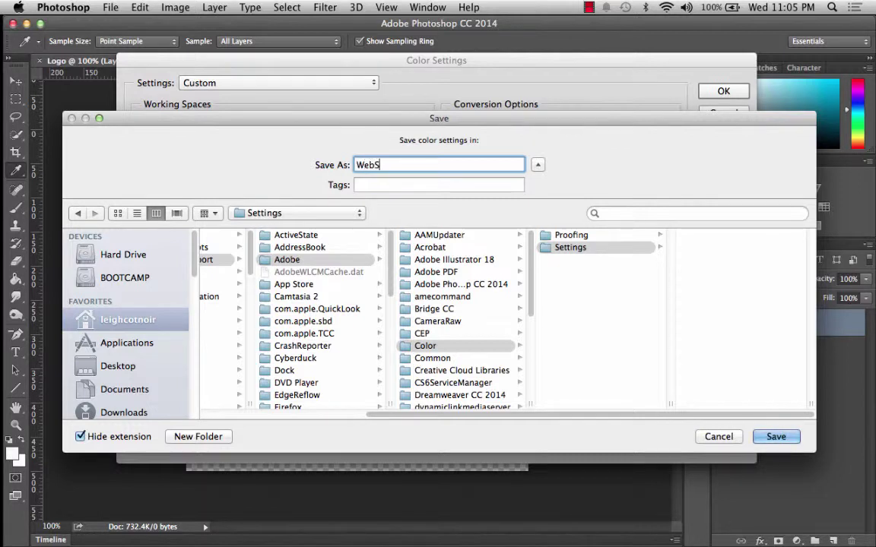
text(ettings)
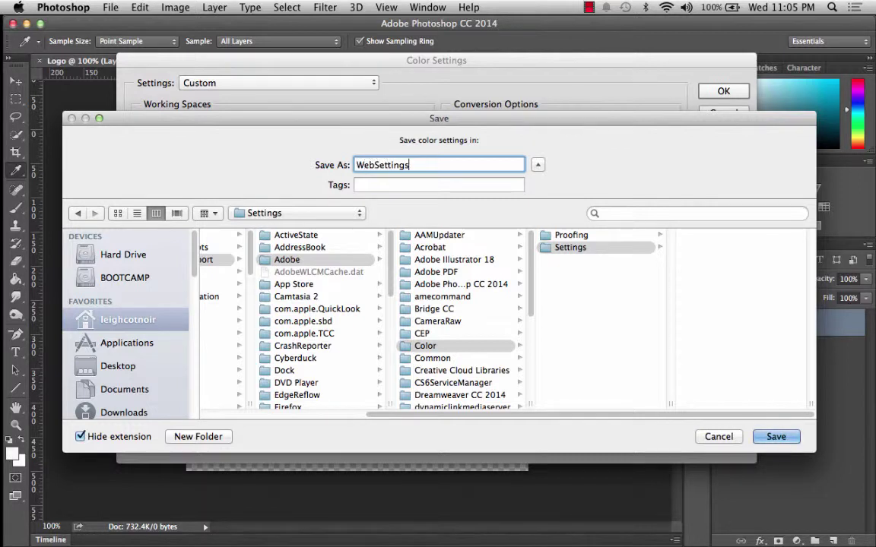
click(788, 441)
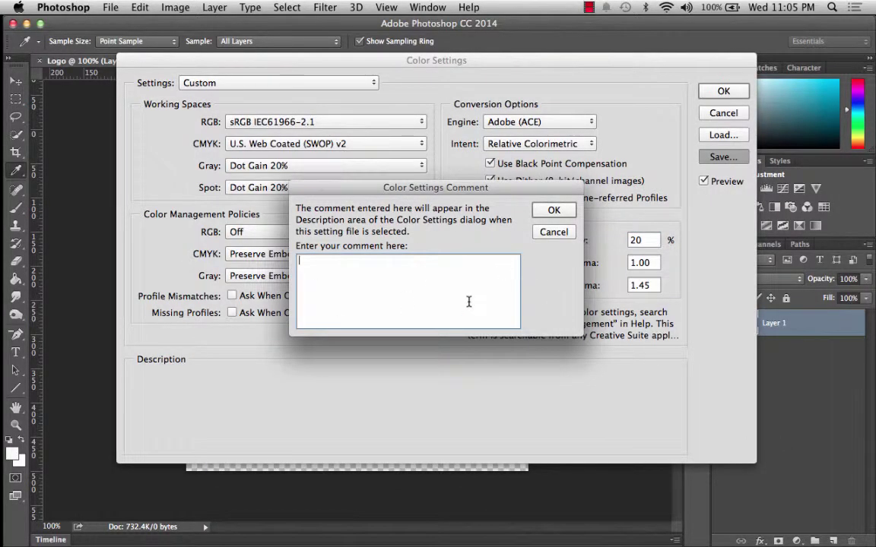
Add the comment "This is for web files using sRGB." to the saved color settings.
text(This is for w)
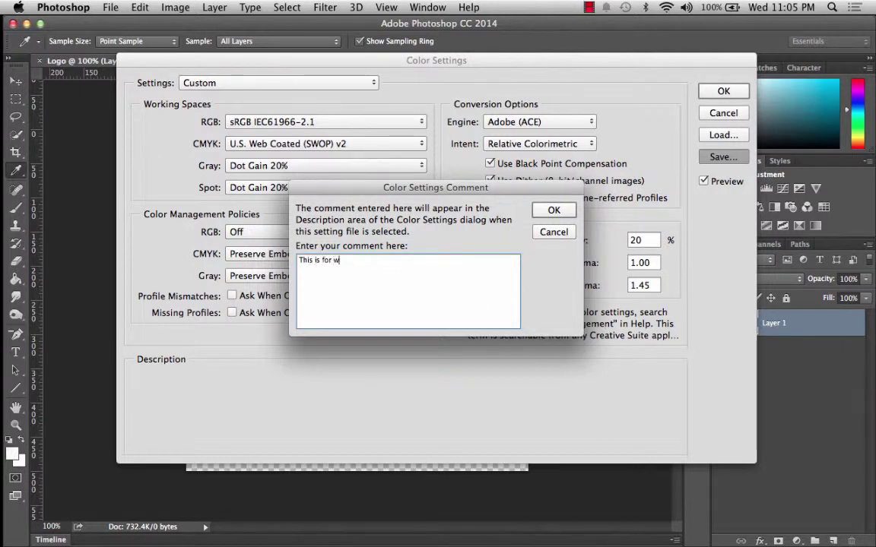
text(eb files using sRGB.)
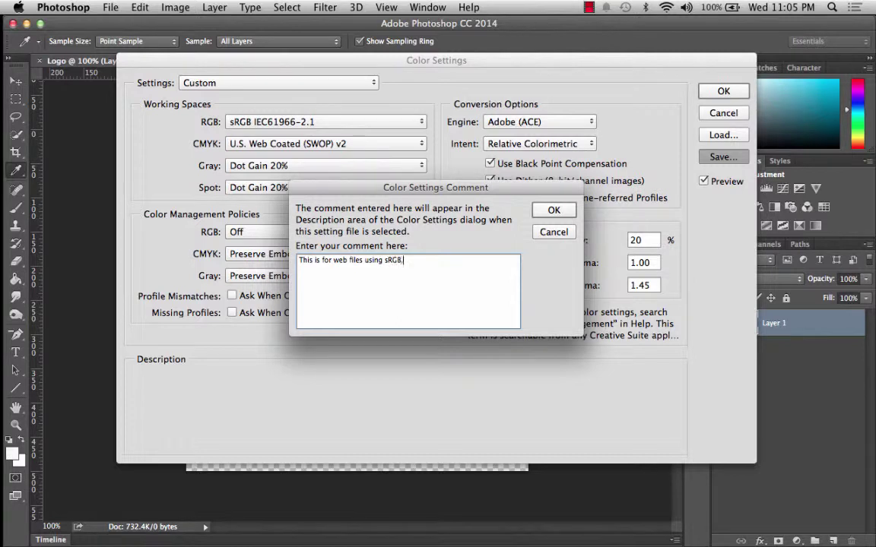
click(567, 211)
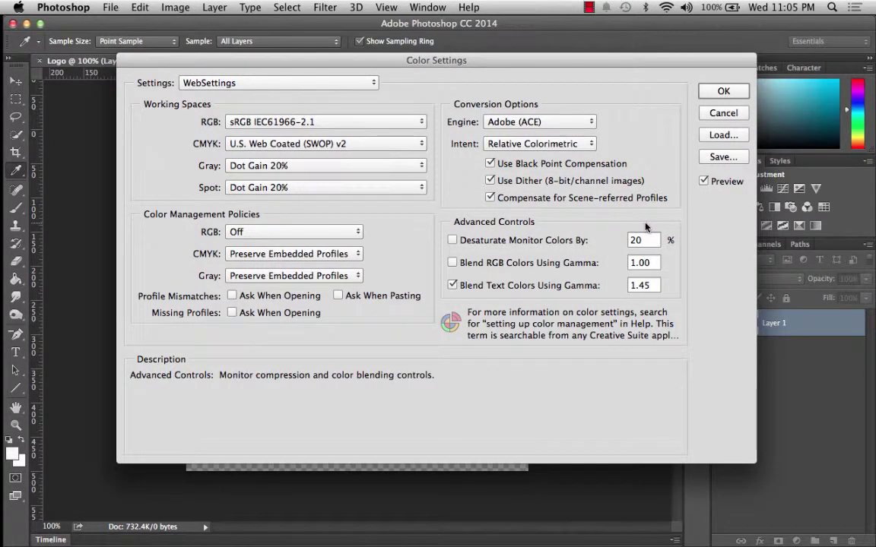
Look through the loadable color settings files without loading one, and apply the WebSettings color settings.
click(719, 136)
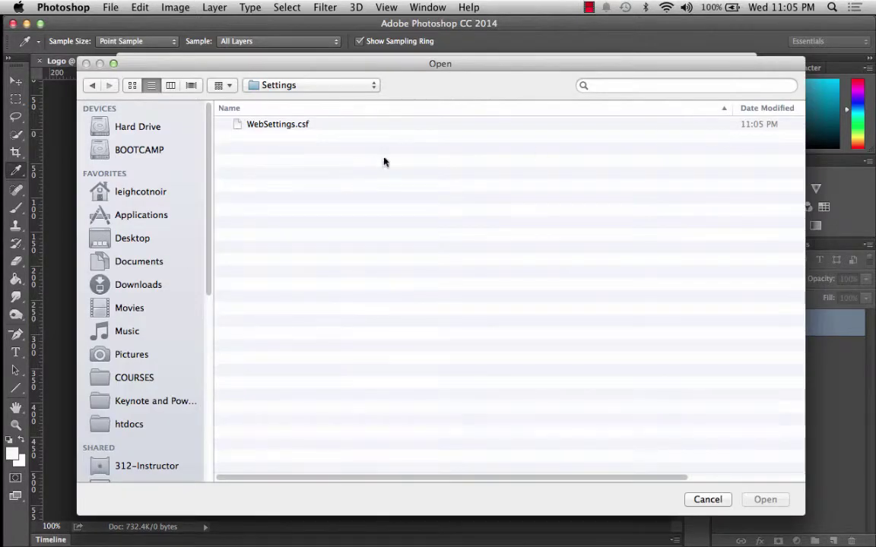
click(707, 499)
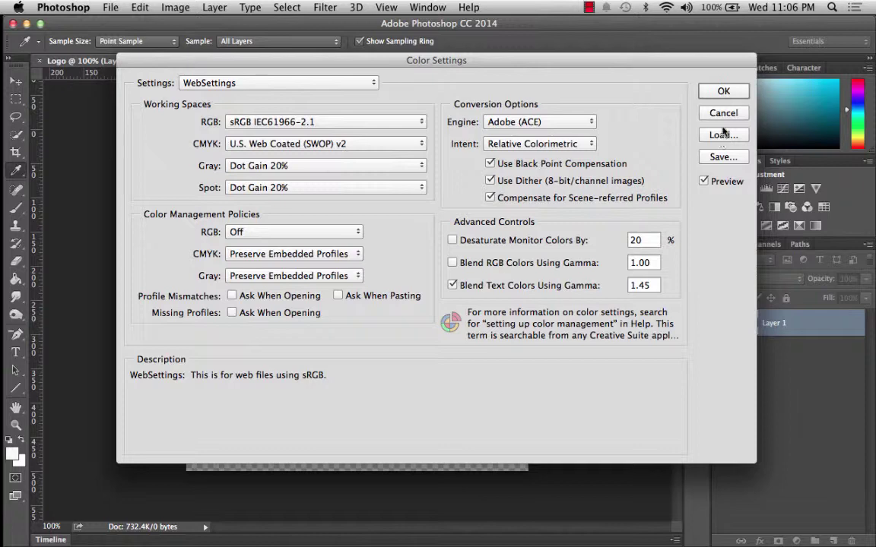
click(731, 92)
key(m)
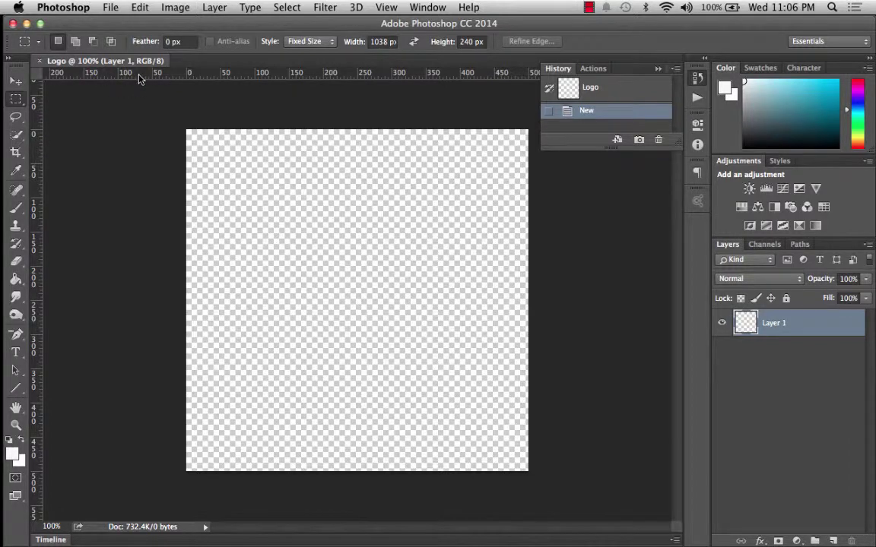
Hide the document rulers and show them again.
key(super+r)
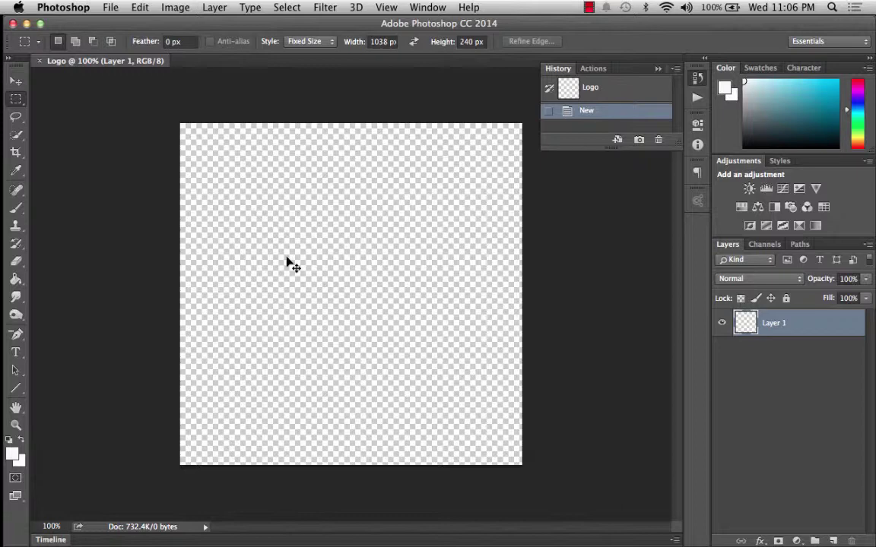
key(super+r)
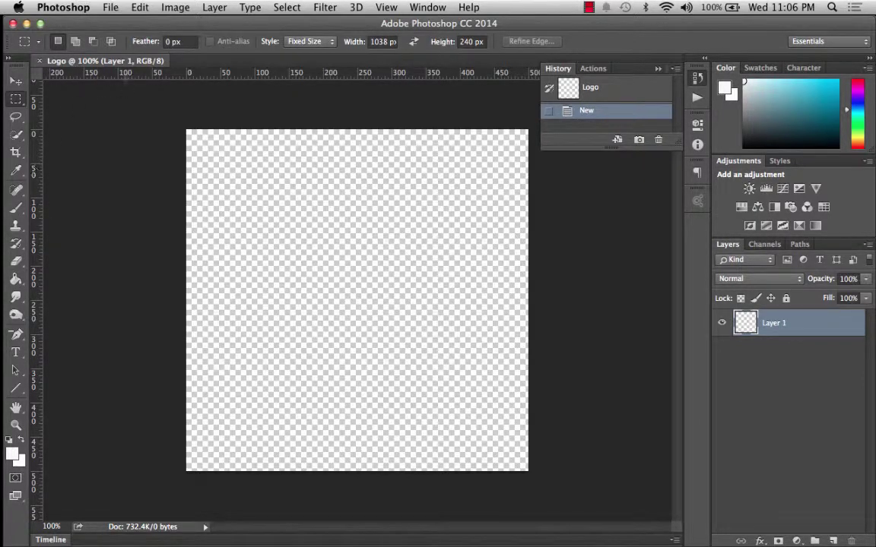
Check the measurement unit used by the document rulers without changing it.
right_click(211, 79)
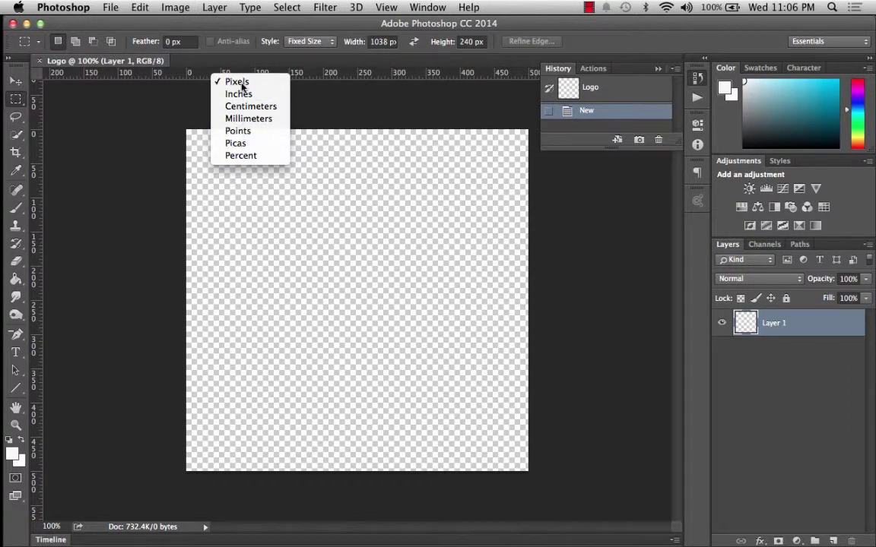
click(191, 77)
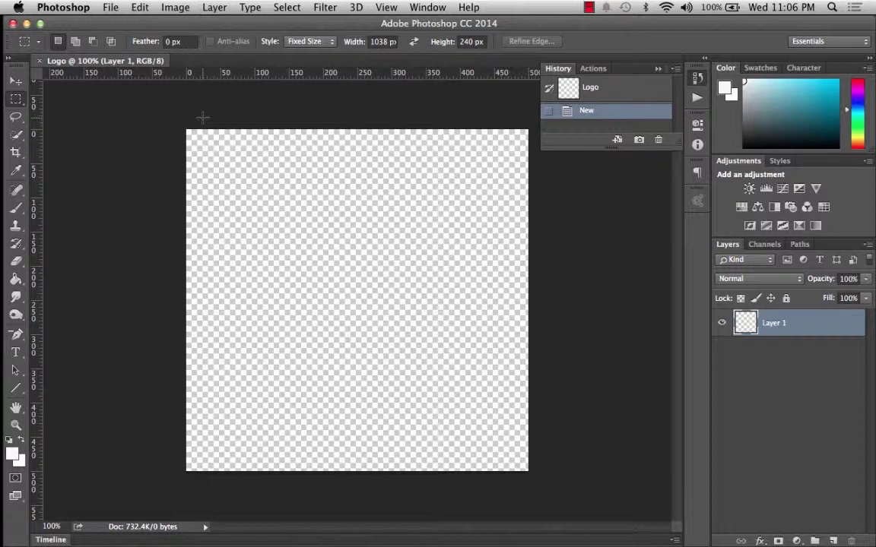
Open the Guides, Grid & Slices preferences.
click(110, 7)
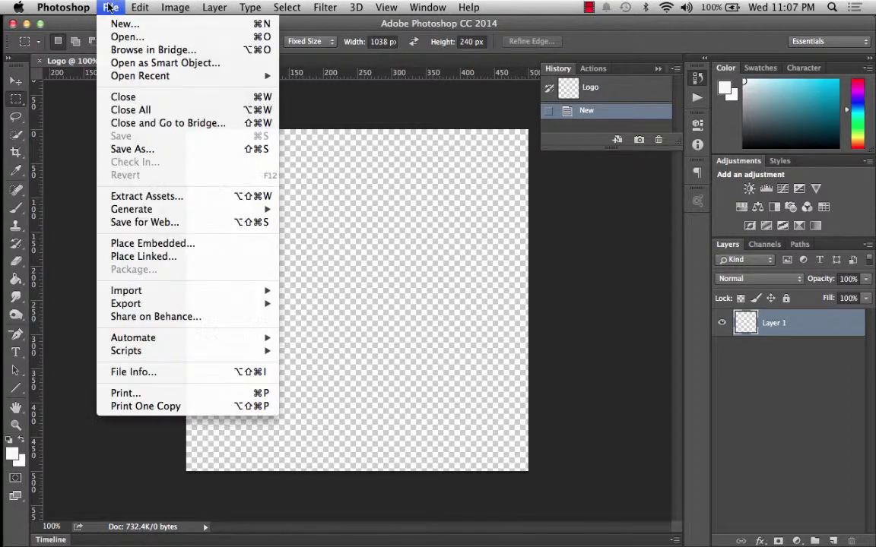
mouse_move(74, 6)
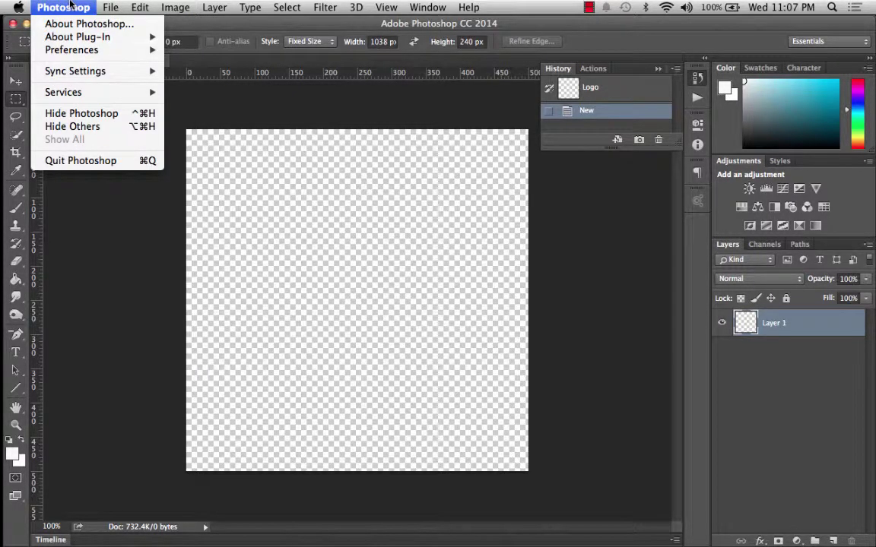
mouse_move(74, 50)
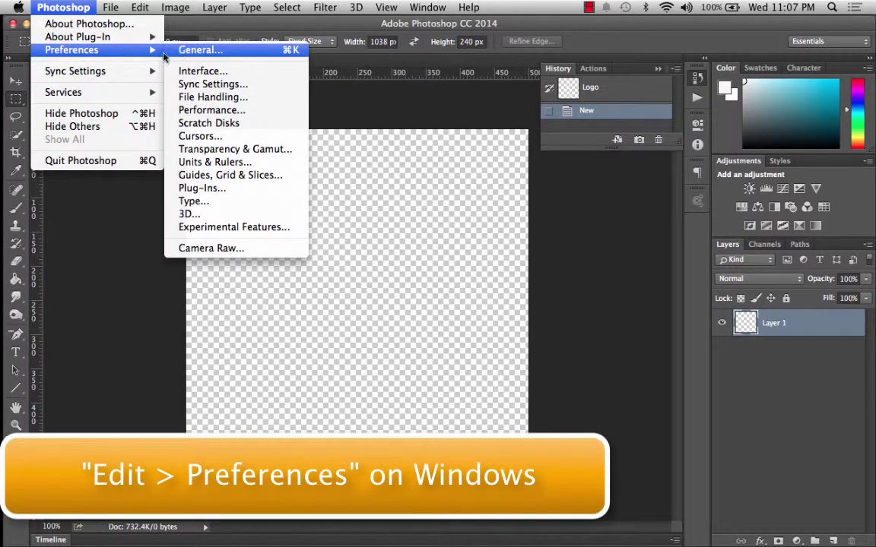
click(203, 175)
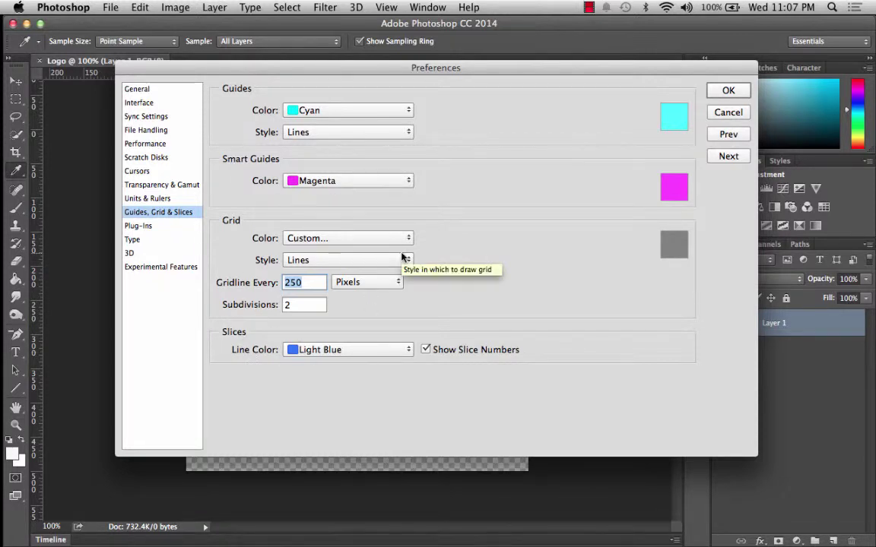
Move the Preferences dialog aside, examine the finished Werner & Mitchell logo in Chrome, and return to Photoshop.
mouse_move(2, 236)
click(33, 147)
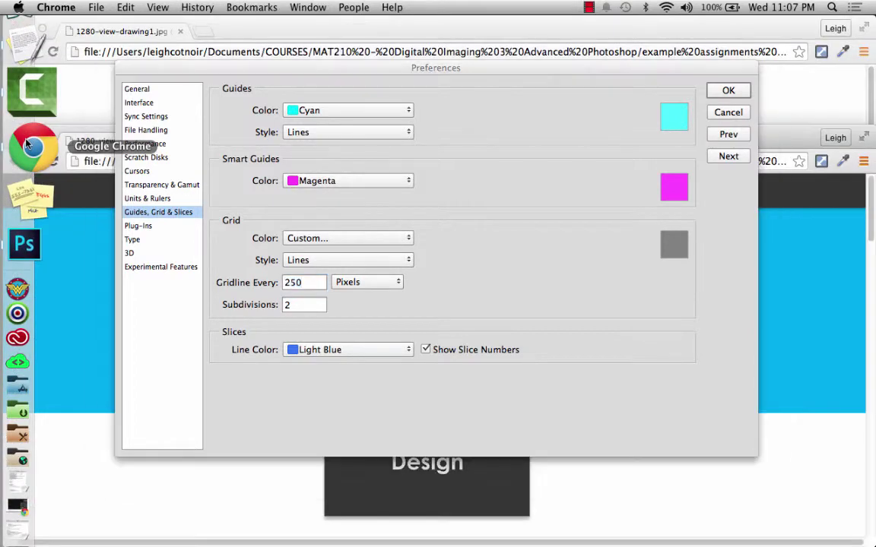
drag(339, 75, 719, 348)
mouse_move(2, 145)
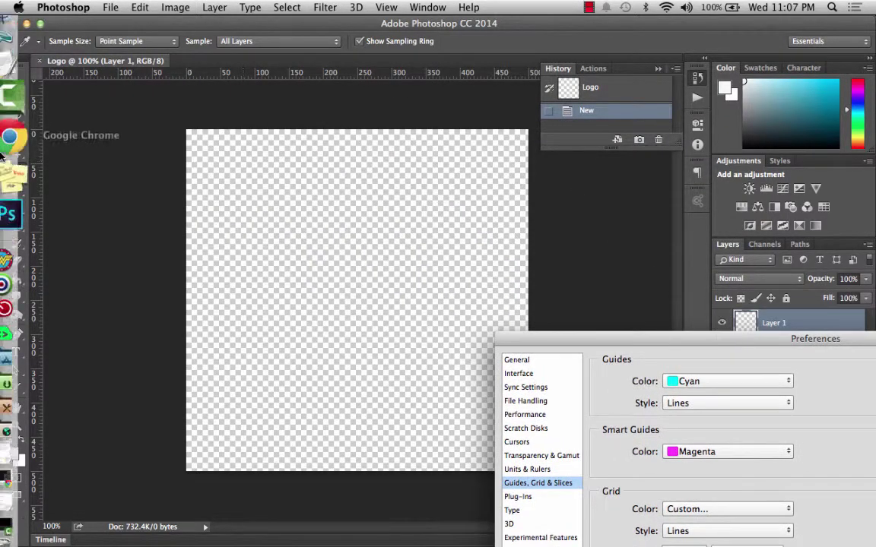
click(29, 145)
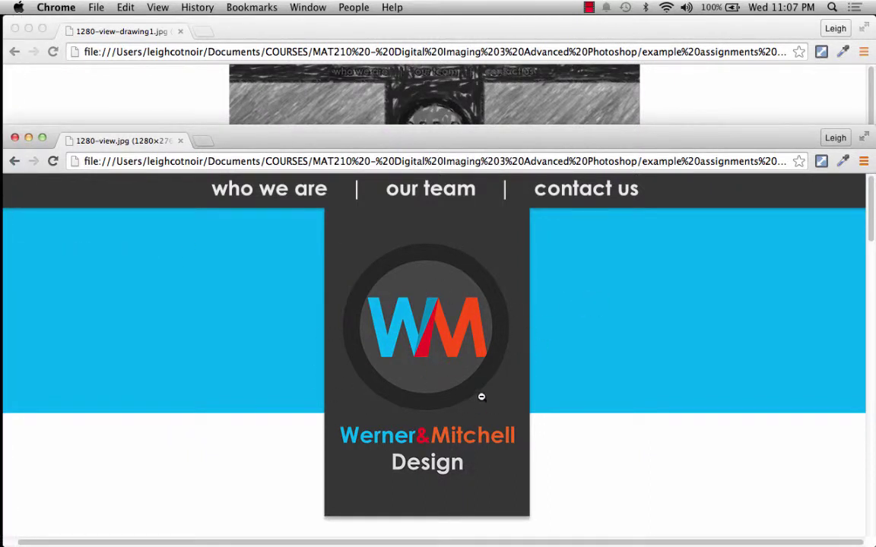
mouse_move(7, 261)
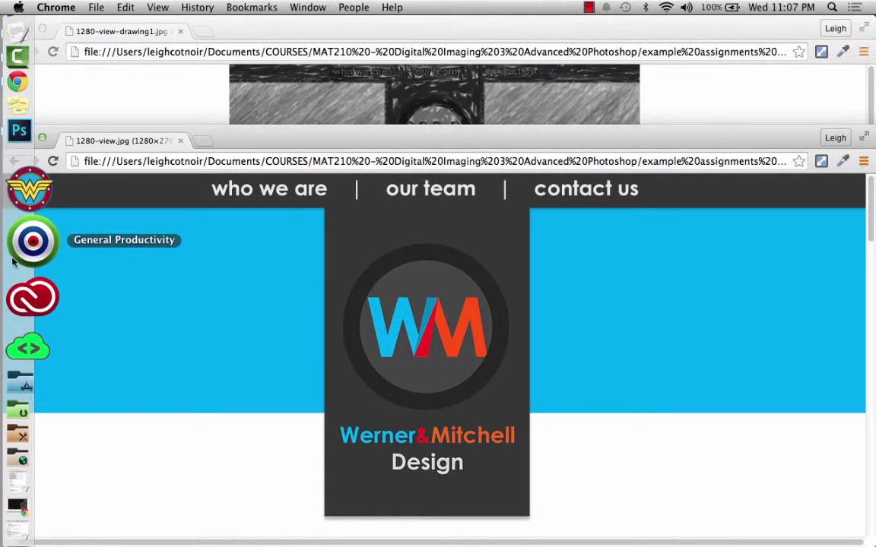
click(29, 195)
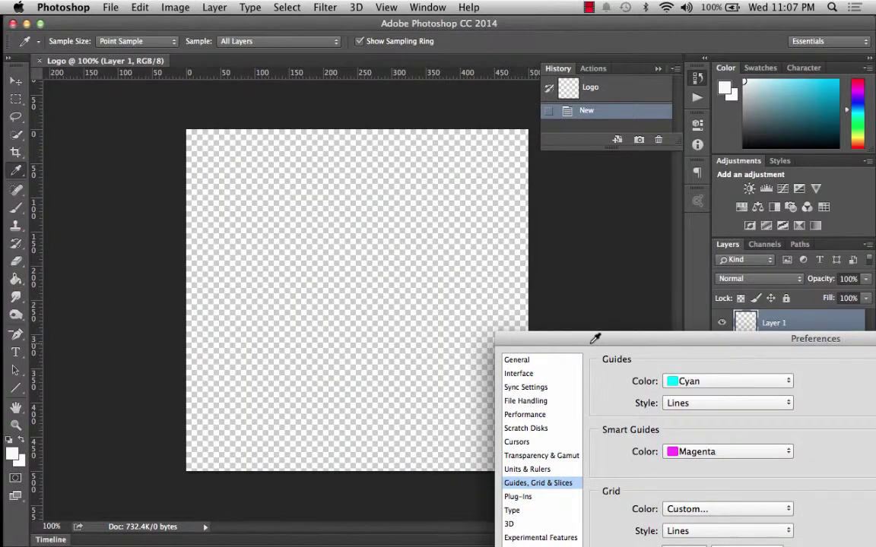
Accept the grid preferences with a gridline every 250 pixels and 2 subdivisions, and show the grid on the canvas.
drag(729, 339, 329, 5)
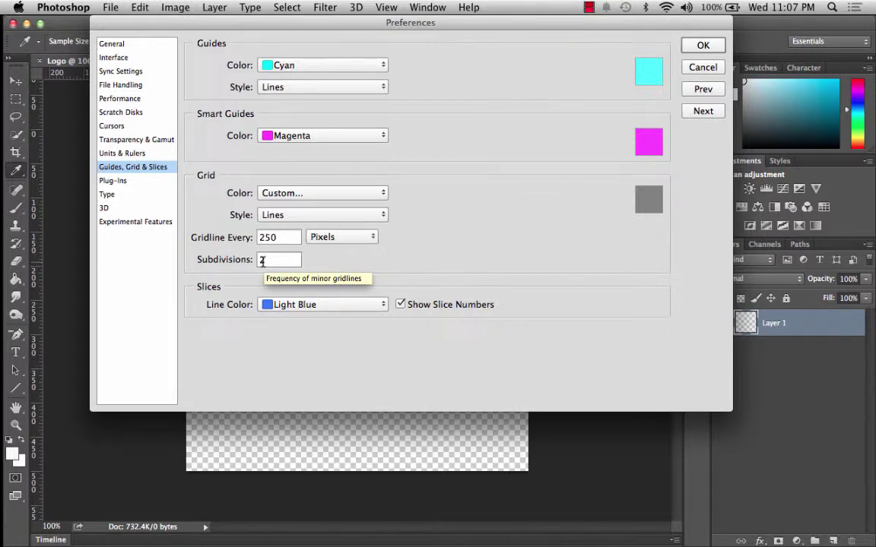
click(703, 46)
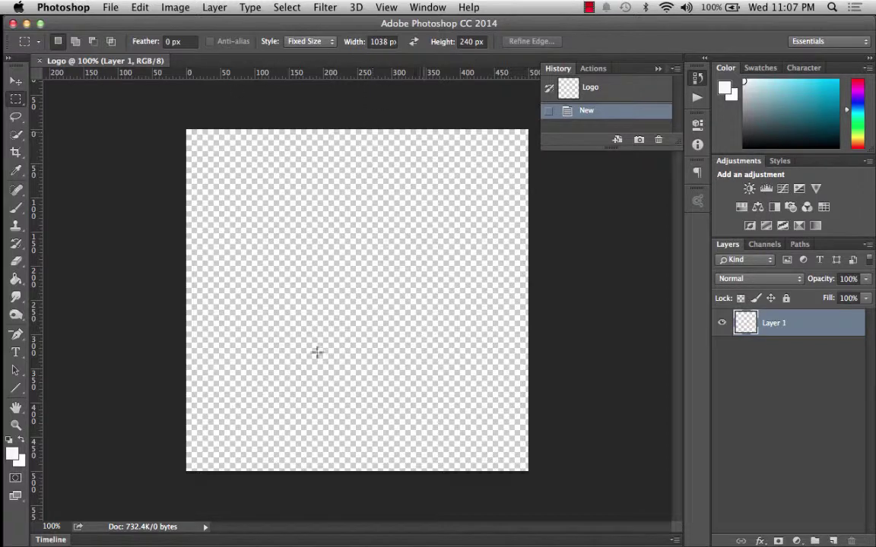
click(380, 7)
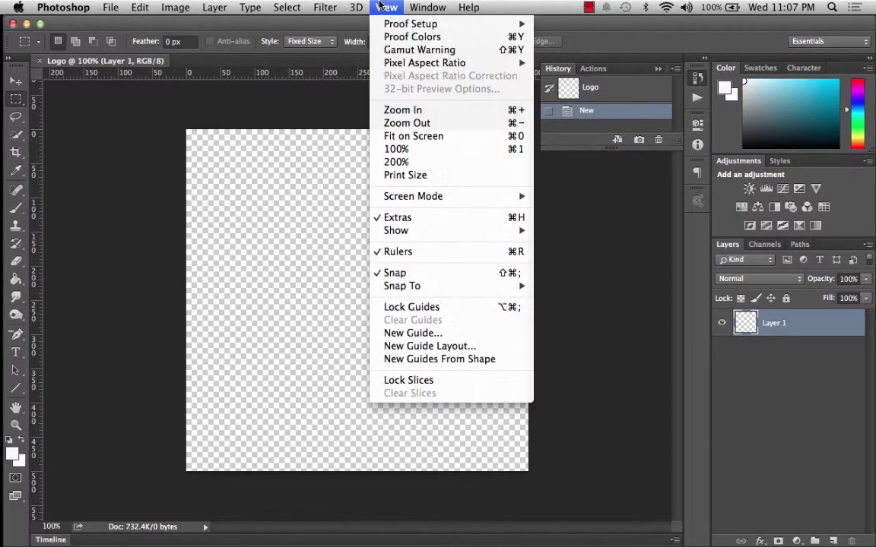
mouse_move(411, 230)
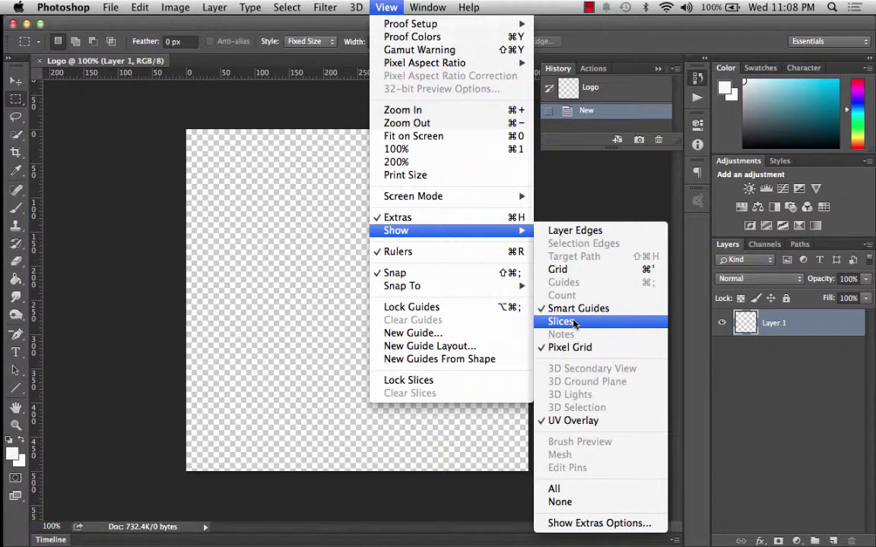
click(566, 269)
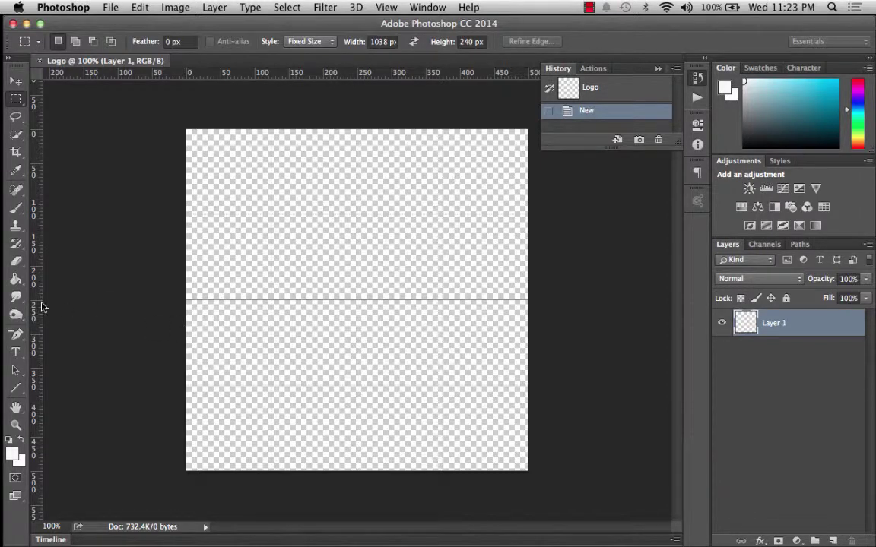
Add the text "WM" in Century Gothic Bold at 36 pt, just up and left of the grid's centre.
click(16, 354)
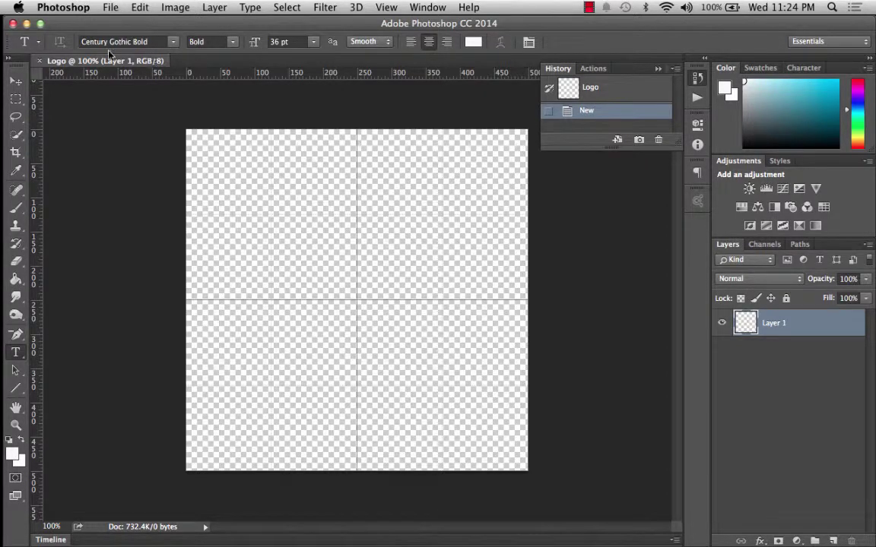
click(173, 41)
click(302, 284)
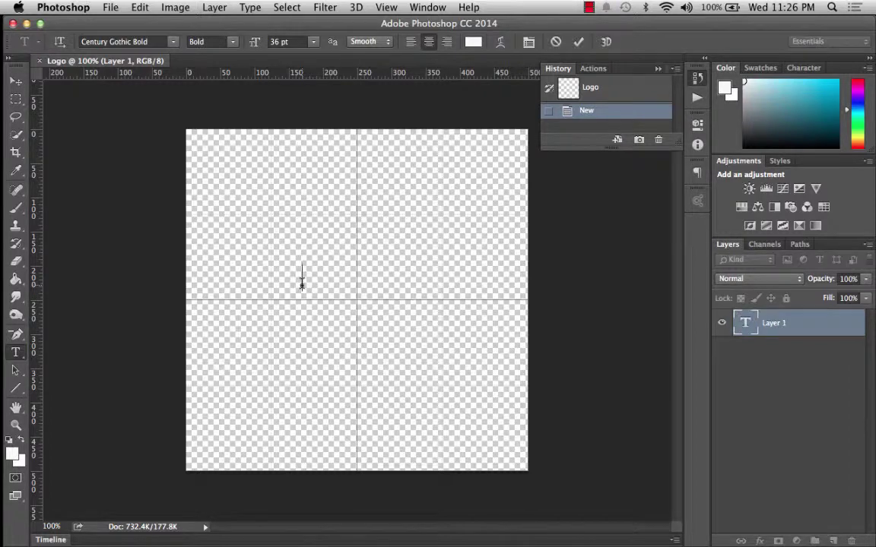
text(WM)
Set the color of the WM text to #2a2929.
double_click(301, 277)
click(473, 43)
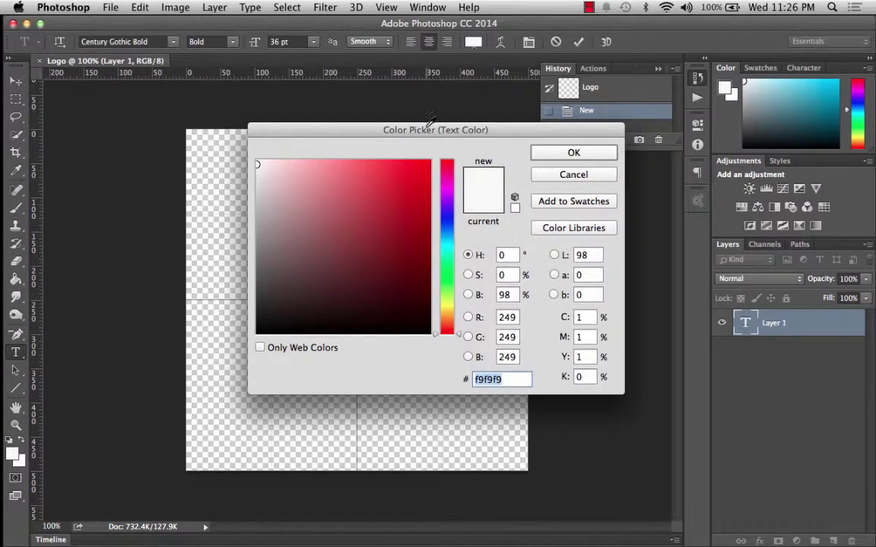
drag(434, 127, 584, 85)
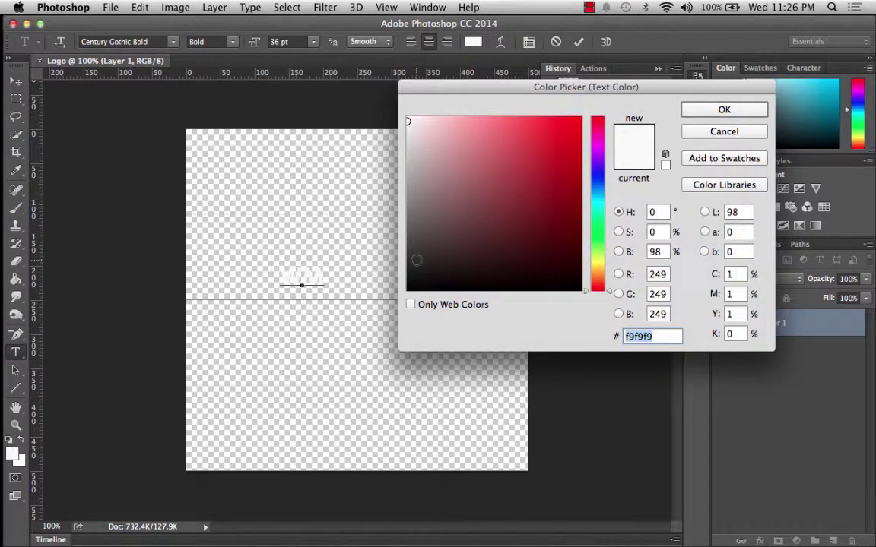
text(2a2929)
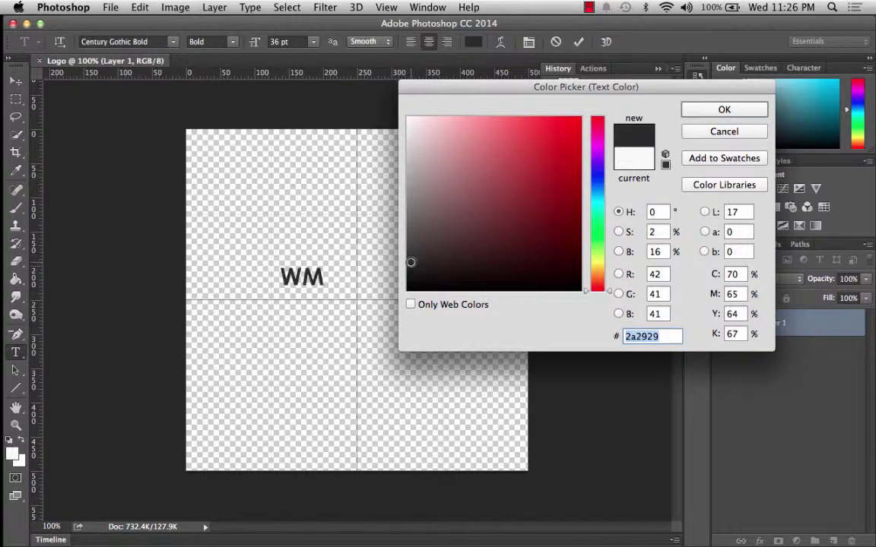
click(723, 109)
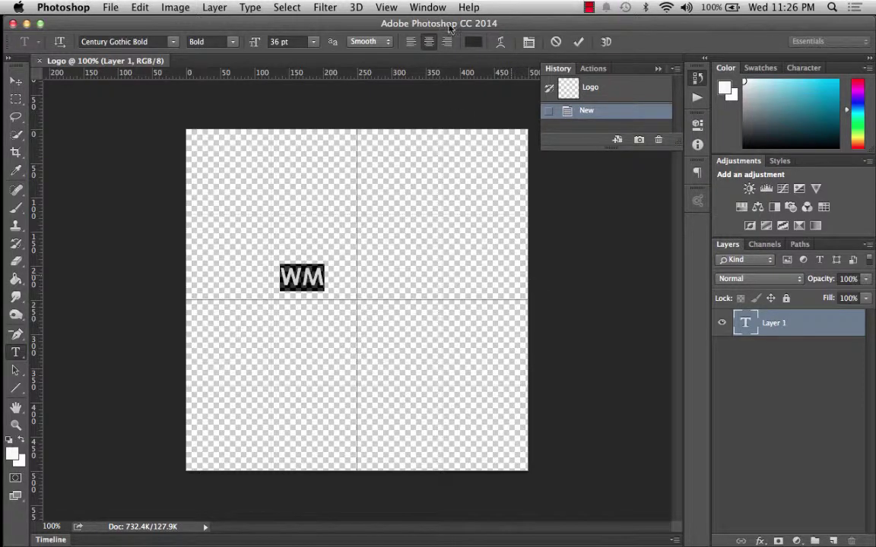
Show the character settings and set the font size of the WM text to 242 pt.
click(424, 7)
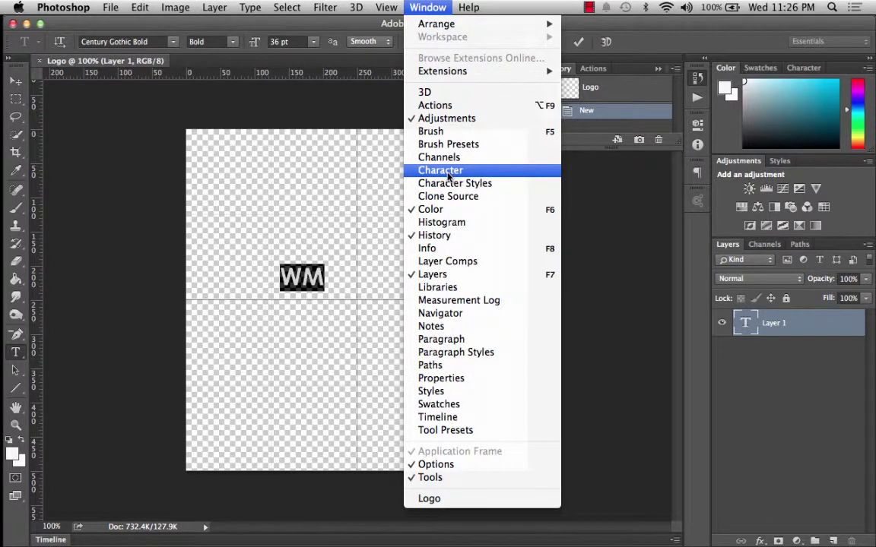
click(393, 208)
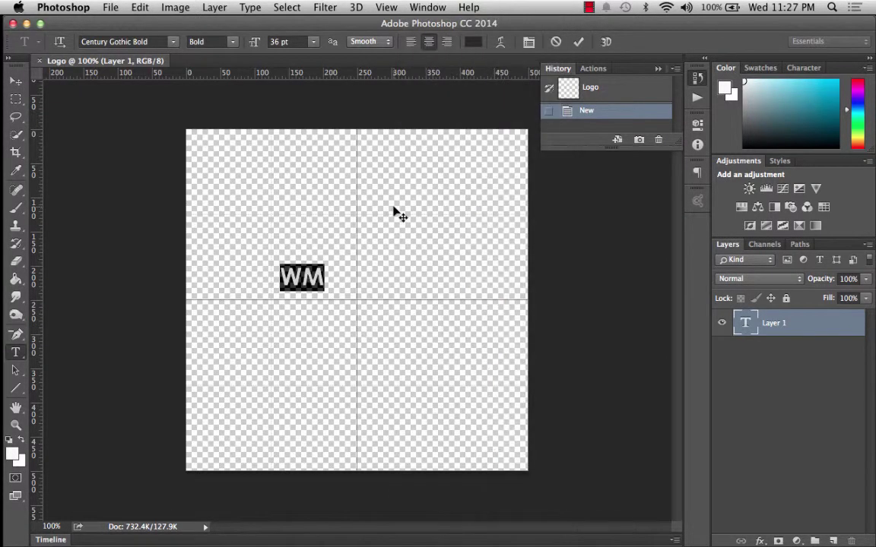
key(super+t)
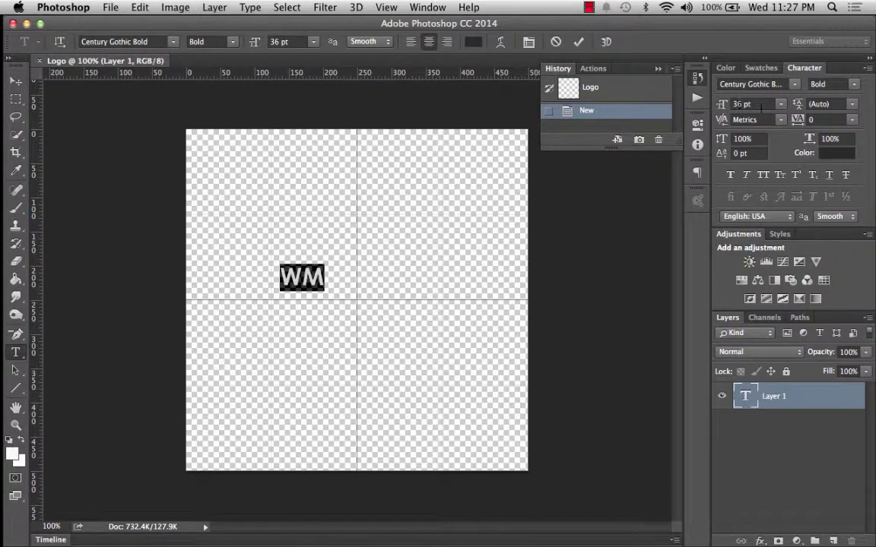
double_click(738, 104)
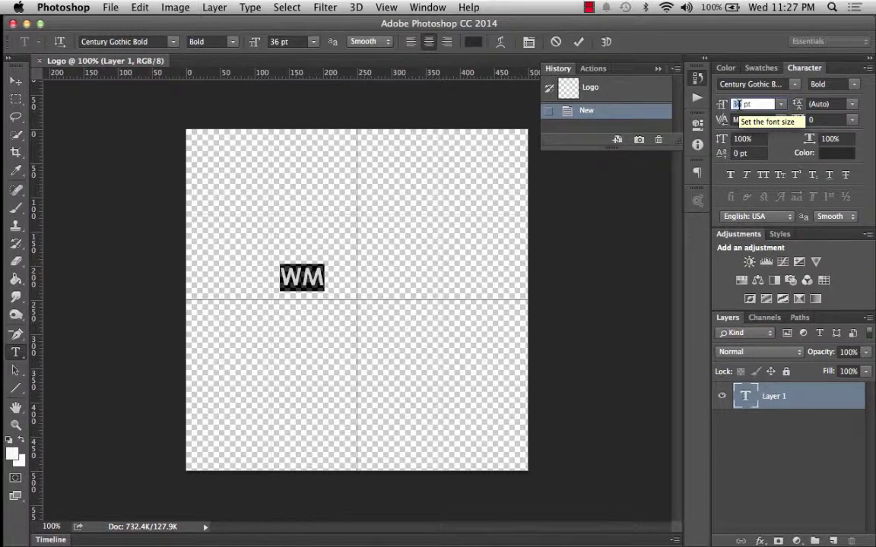
text(242)
key(Return)
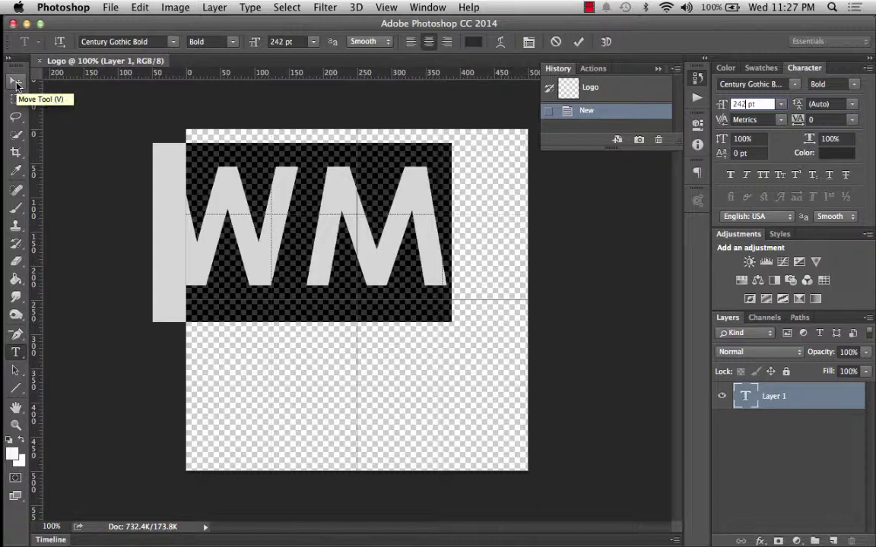
Move the WM text to the middle of the canvas, around the intersection of the main gridlines.
click(16, 83)
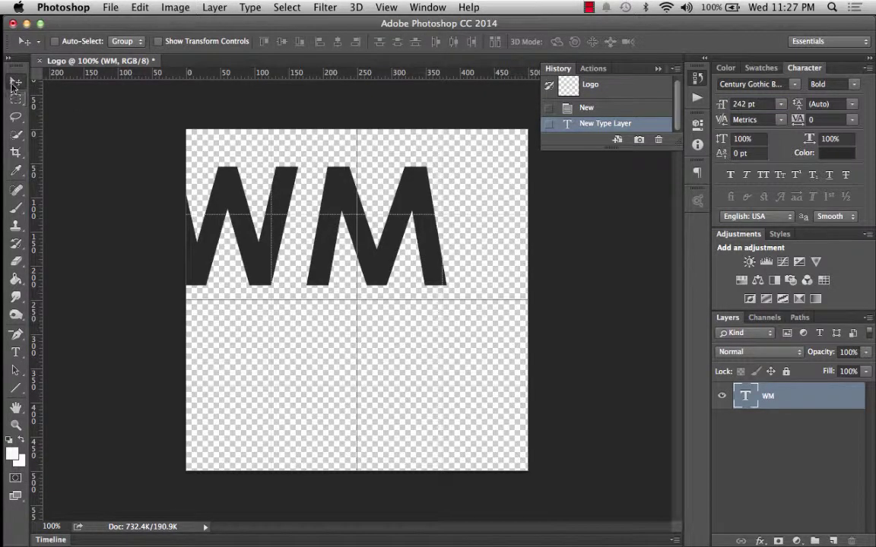
drag(225, 190, 293, 265)
drag(294, 265, 294, 264)
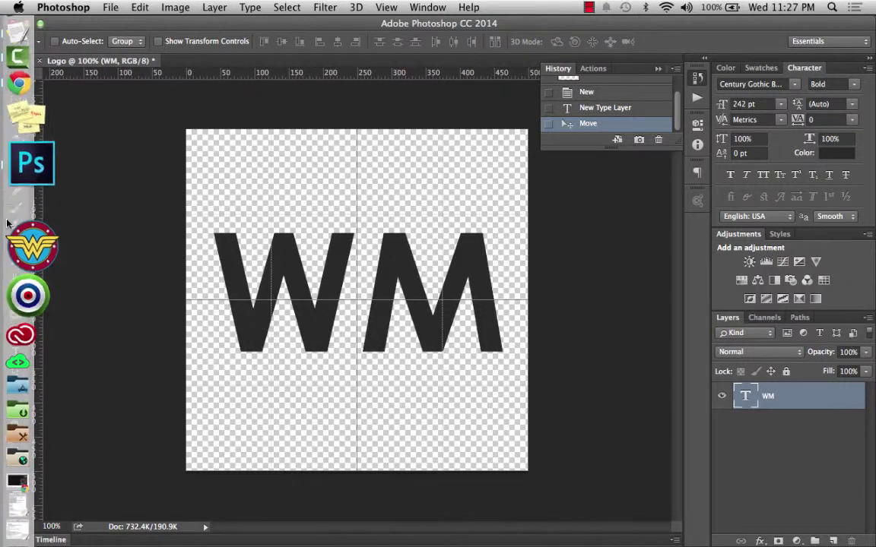
Examine how the W and M overlap in the reference logo in Chrome, and return to Photoshop.
click(27, 146)
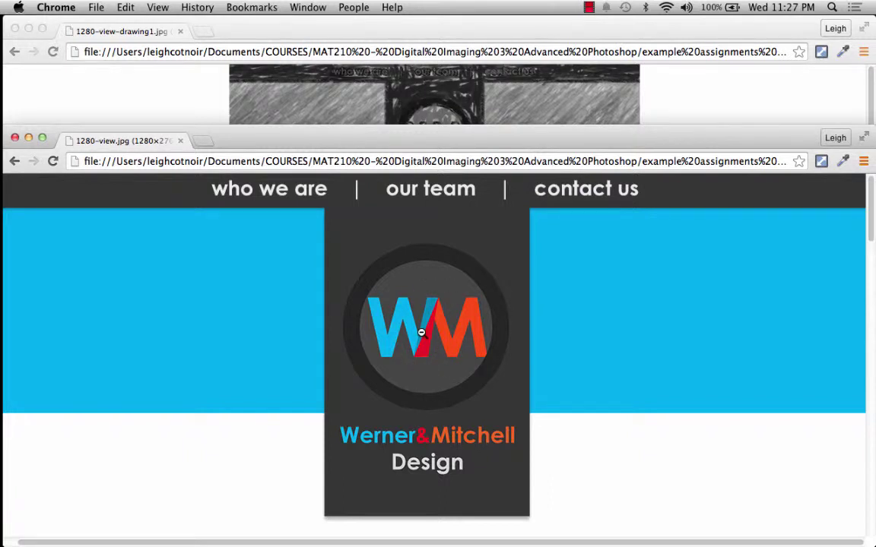
mouse_move(2, 175)
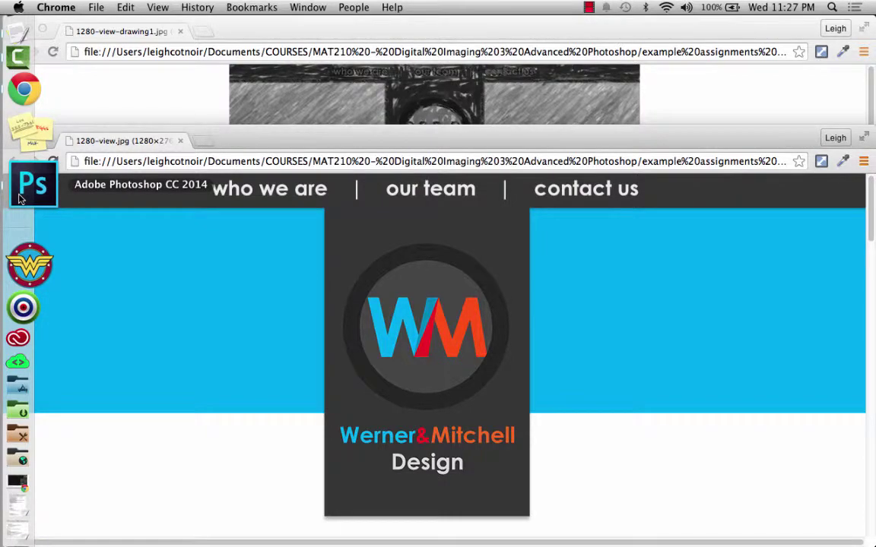
click(32, 185)
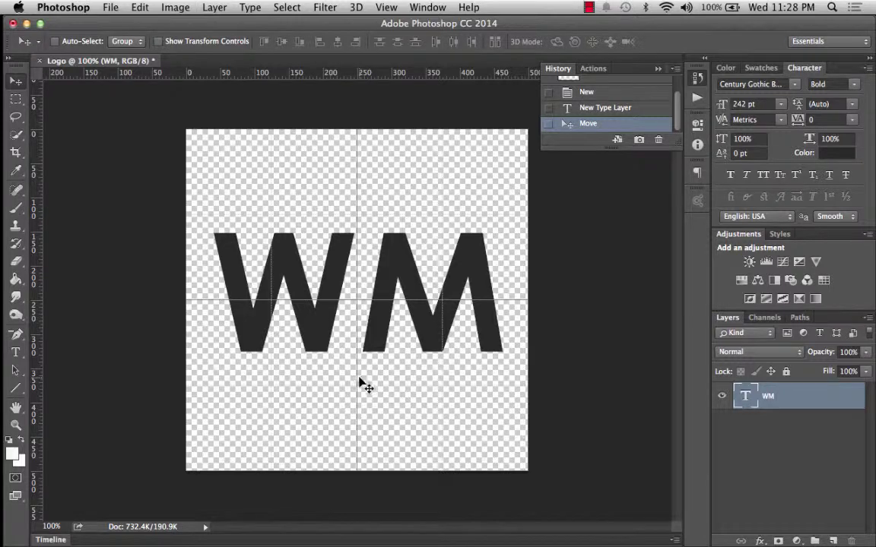
Select the WM text for editing, compare it with the letters of the reference logo in Chrome, and return to Photoshop.
click(15, 352)
double_click(366, 312)
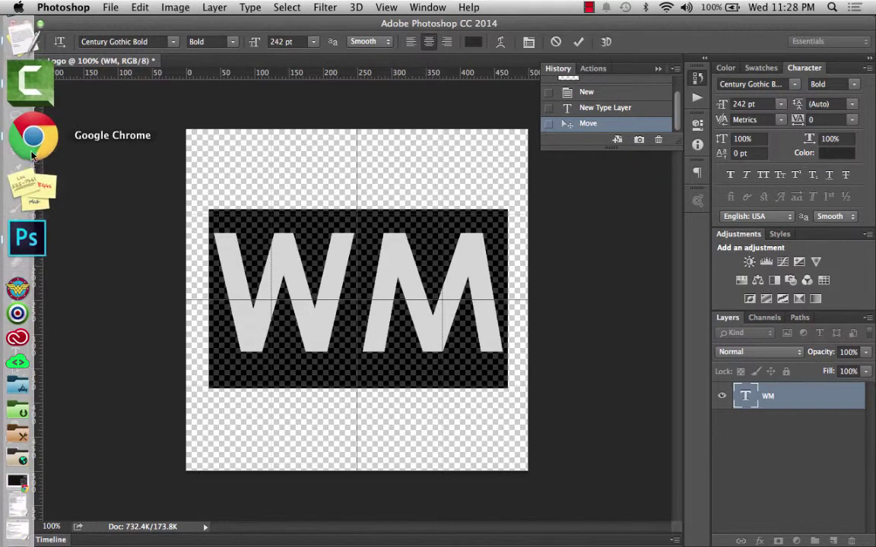
click(29, 137)
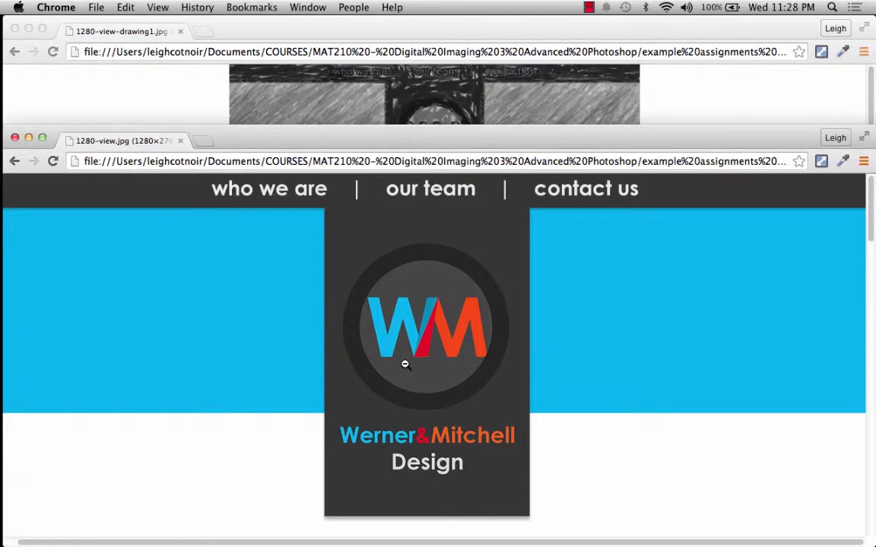
mouse_move(2, 190)
click(29, 171)
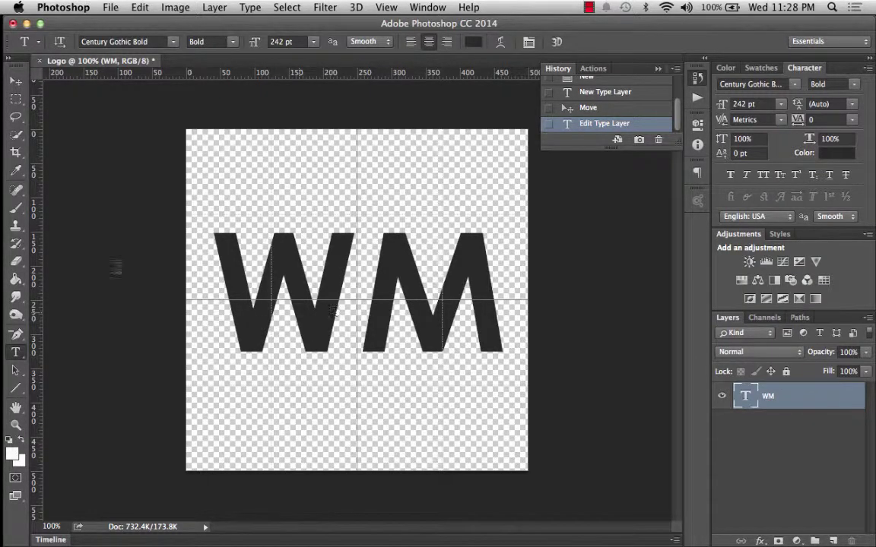
Select only the W in the WM text and change its colour to red f10505.
click(315, 310)
double_click(316, 312)
click(316, 311)
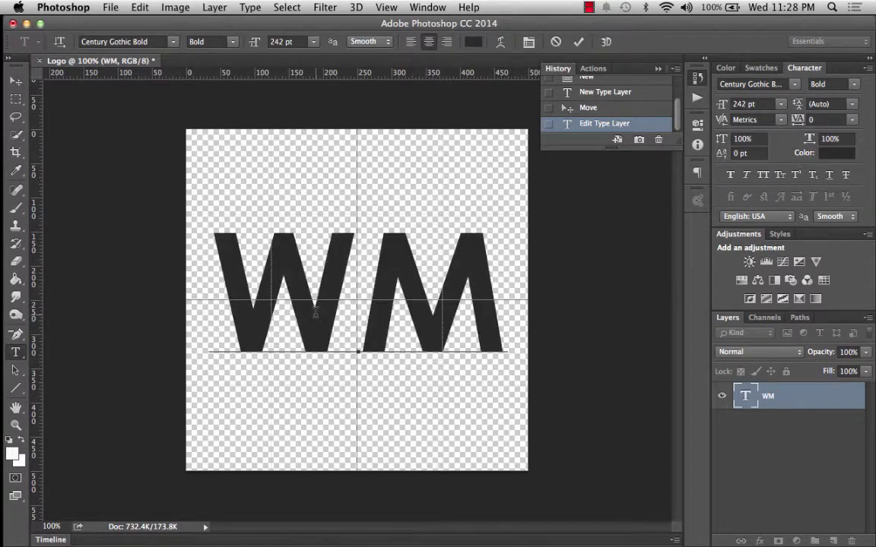
drag(346, 301, 203, 298)
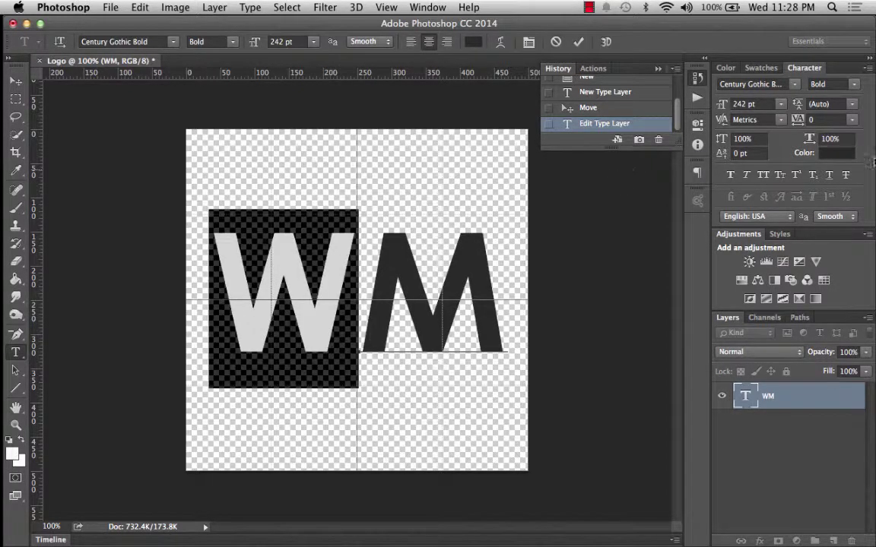
click(835, 153)
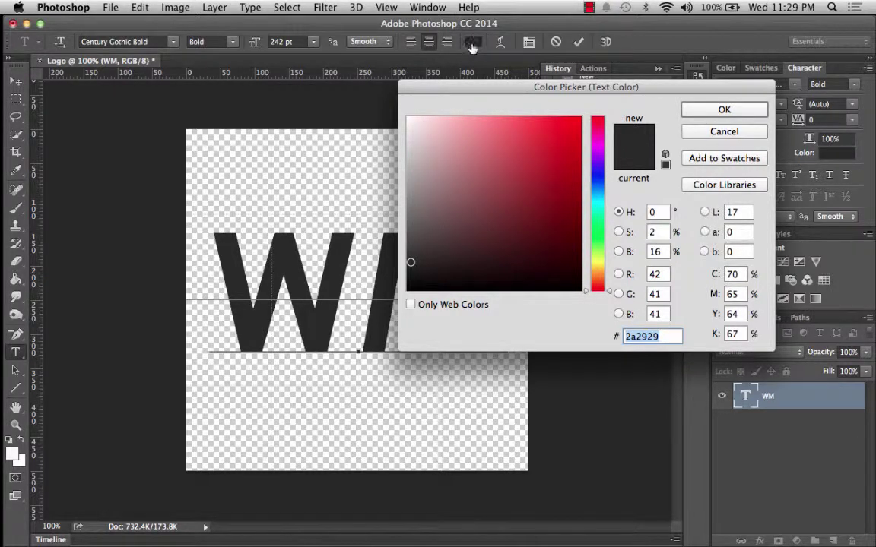
click(578, 127)
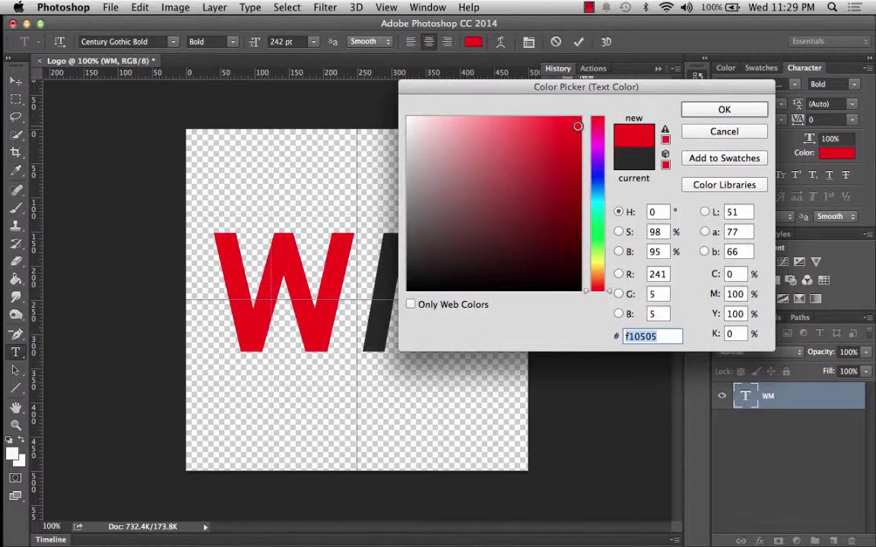
click(736, 112)
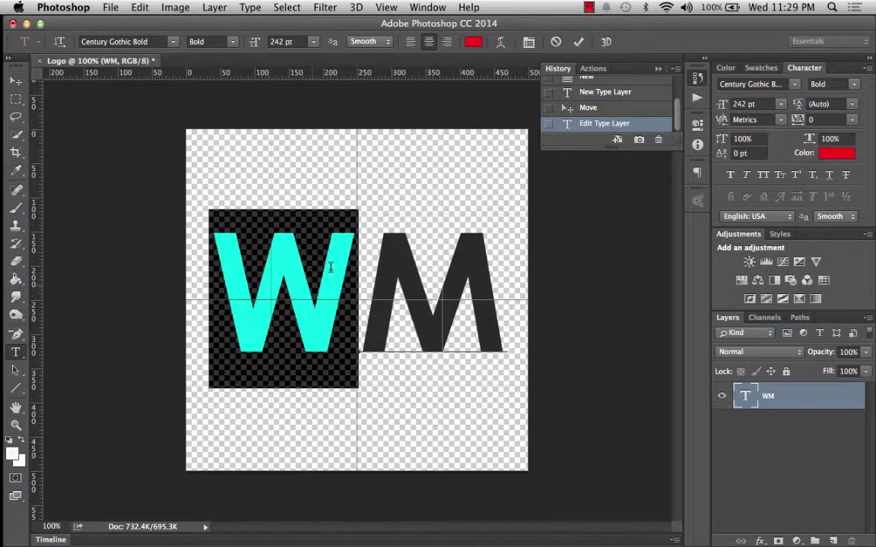
click(372, 221)
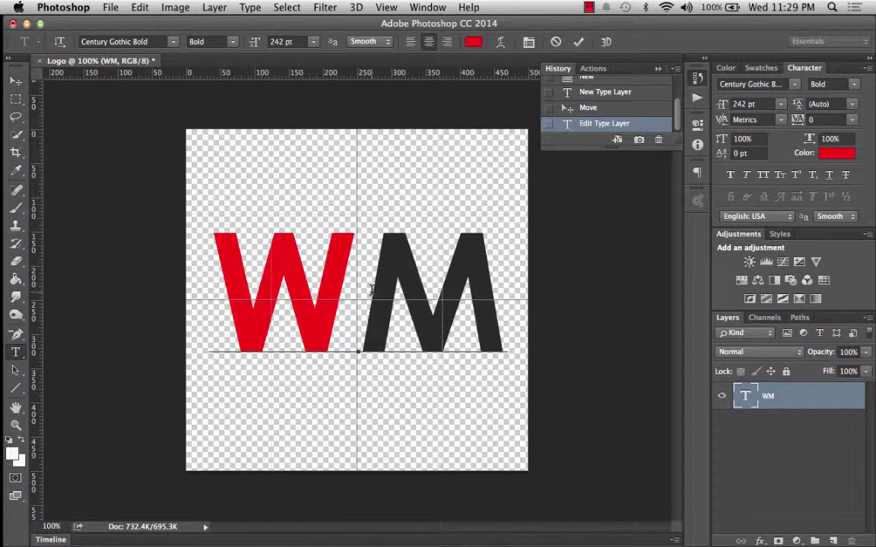
Float the character settings beside the canvas and set the tracking of both WM letters to -100.
click(221, 289)
drag(221, 289, 459, 289)
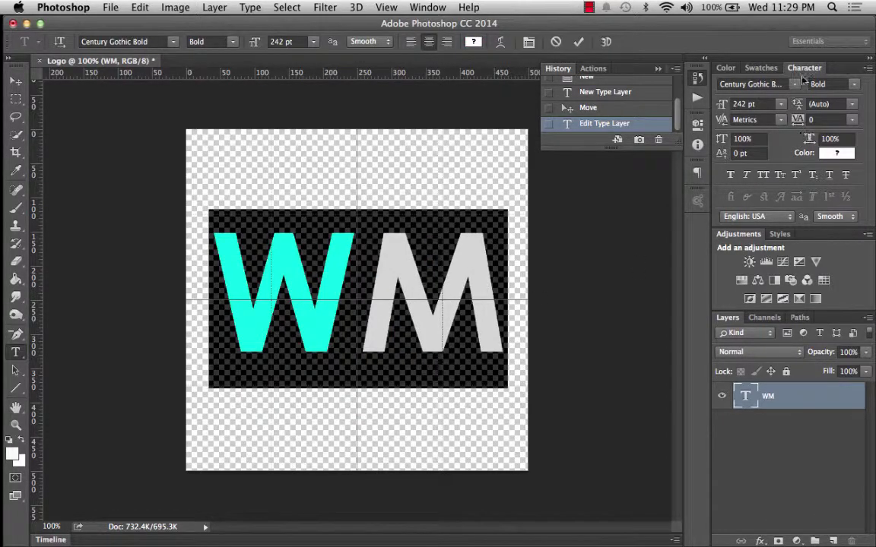
drag(805, 68, 591, 201)
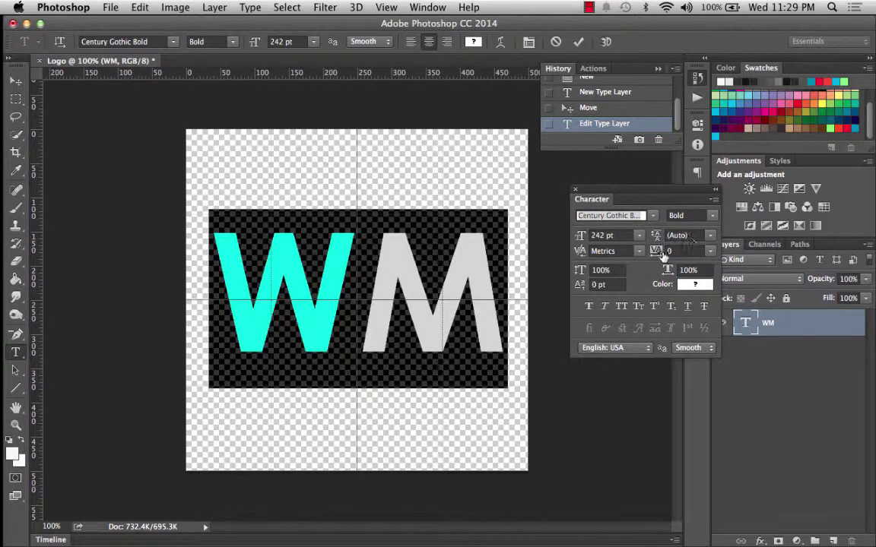
click(709, 252)
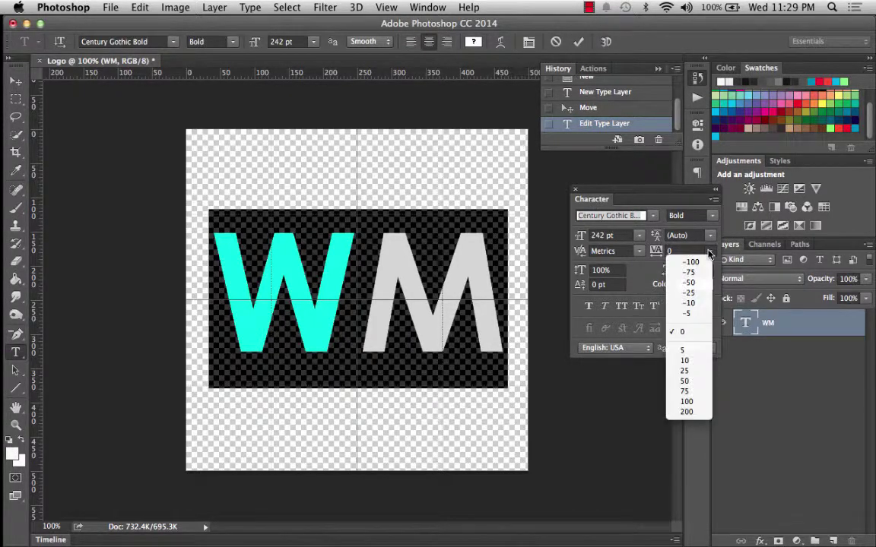
click(692, 262)
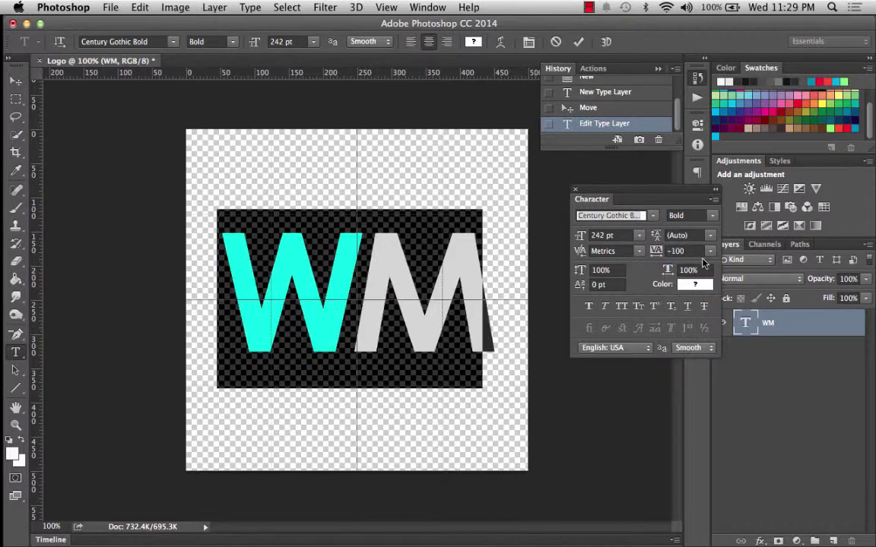
click(350, 284)
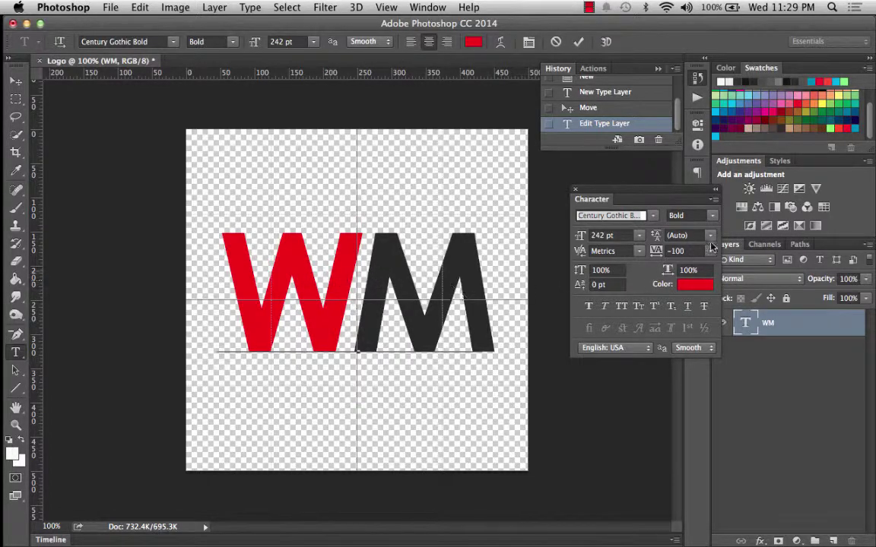
Set the tracking of the whole WM text to -300 and commit the text edit.
key(super+a)
double_click(675, 253)
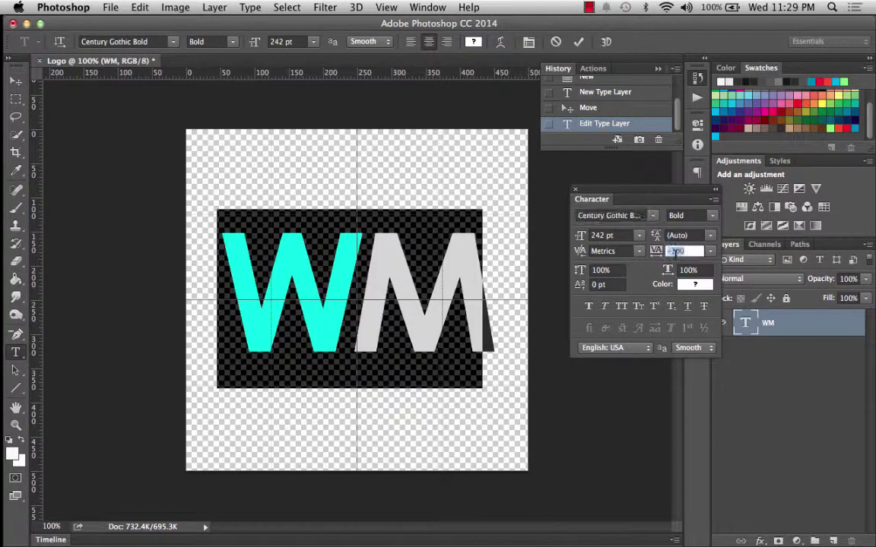
text(-)
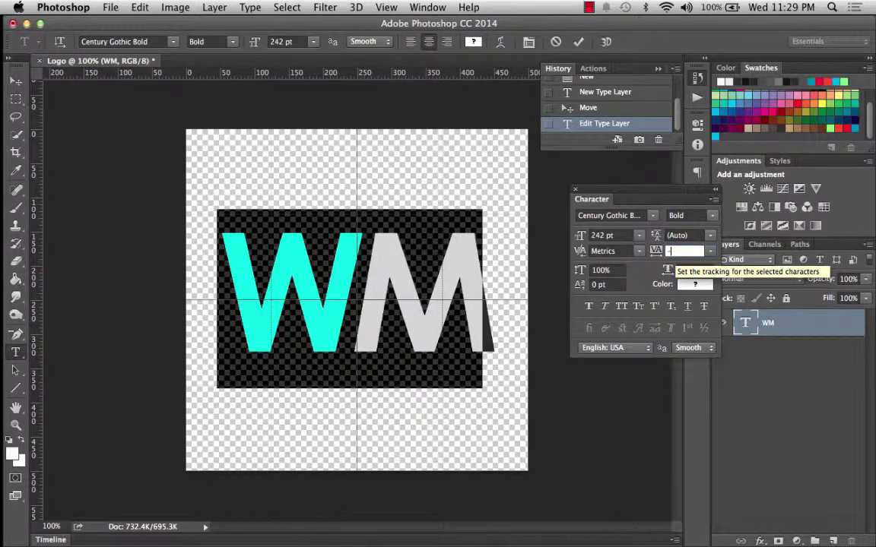
text(300)
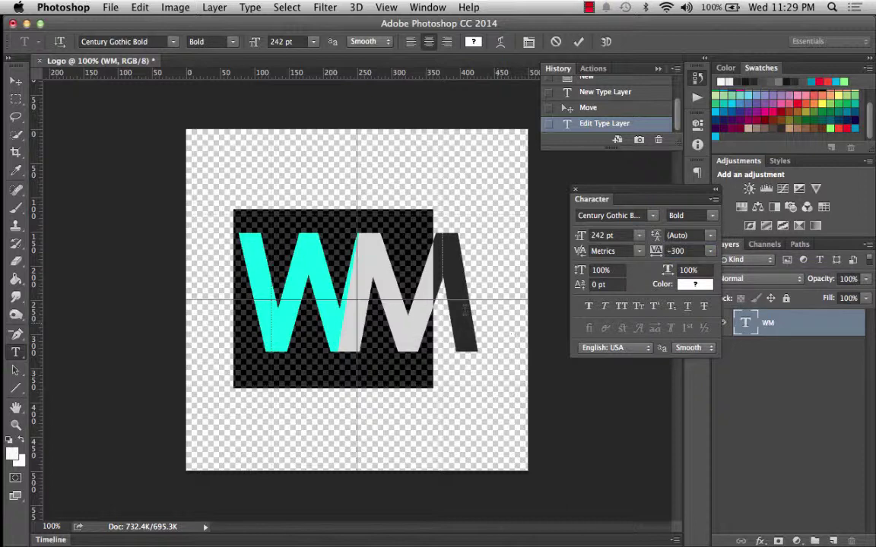
click(465, 310)
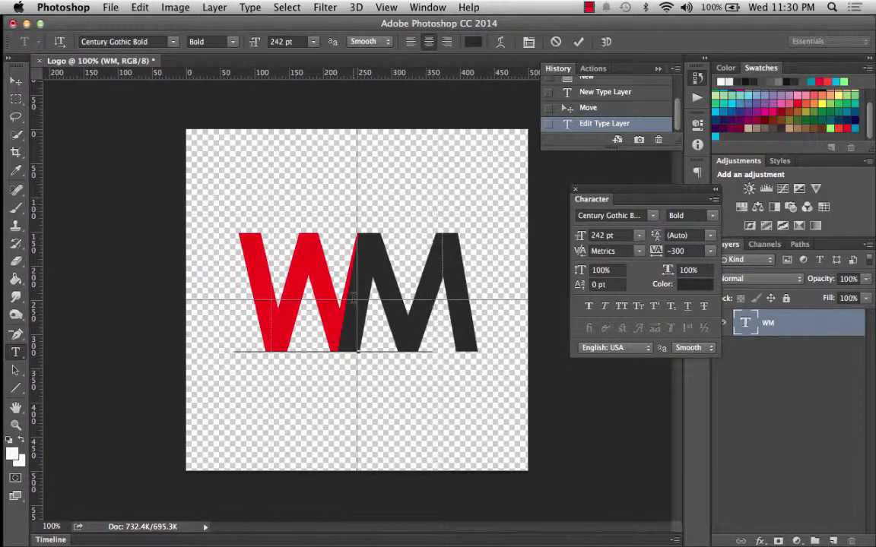
click(788, 321)
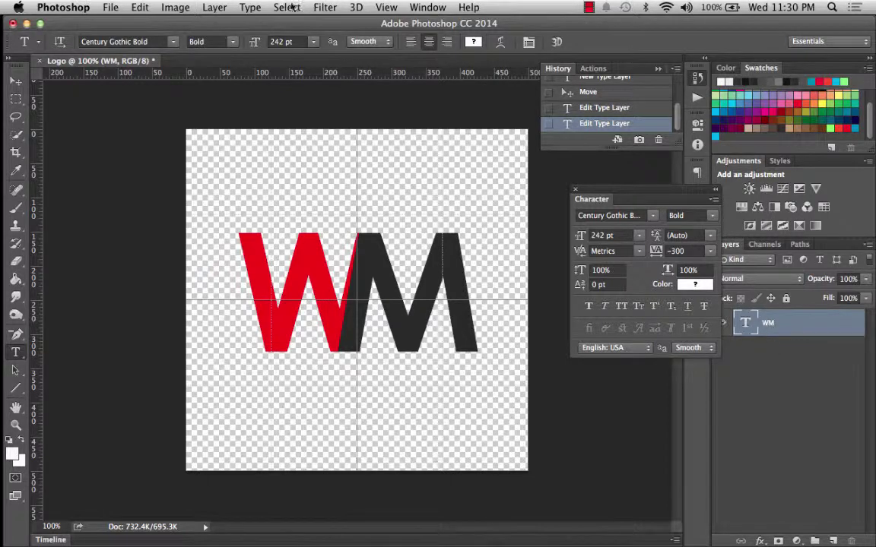
Try converting the WM text layer to a shape, and undo the conversion.
click(252, 8)
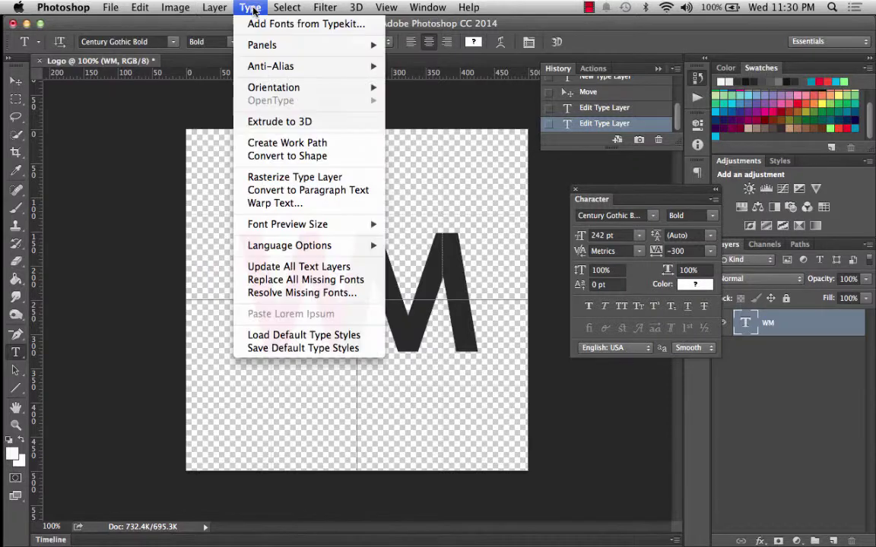
click(289, 157)
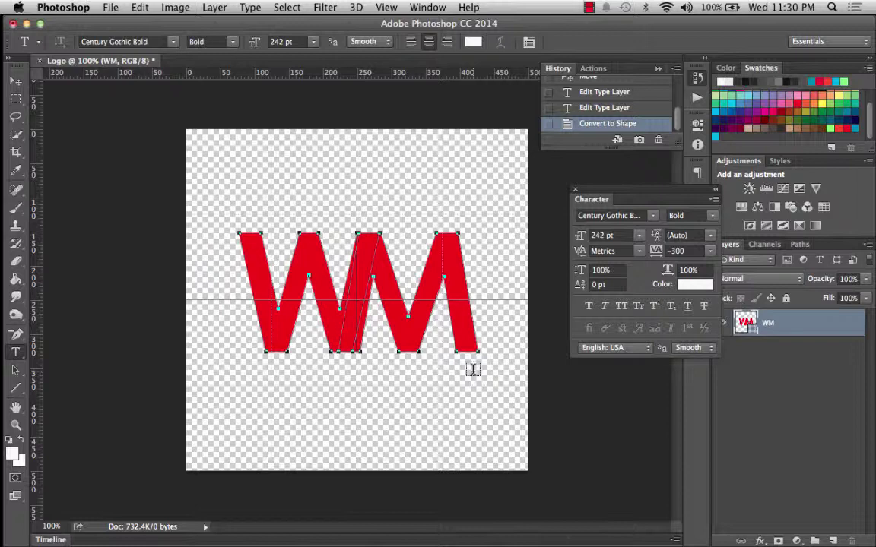
key(super+z)
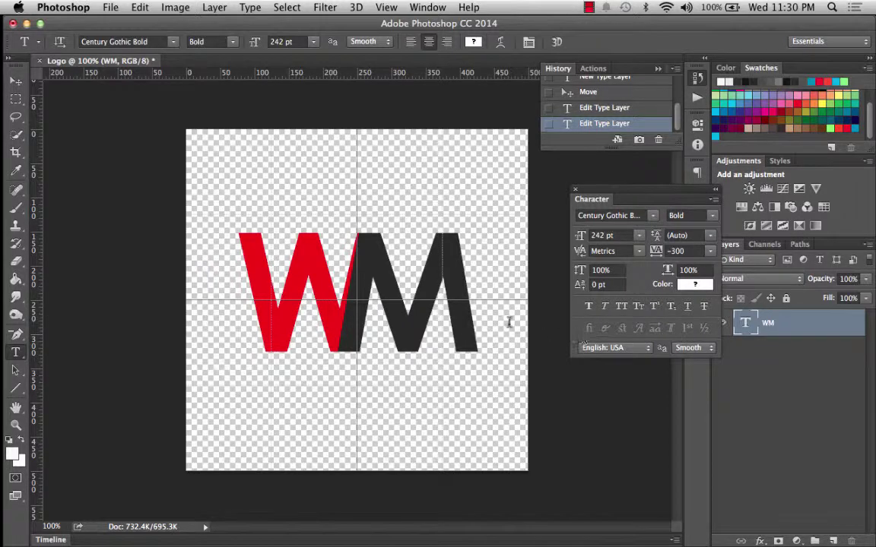
Delete the M from the WM text, keeping only the red W, and commit the edit.
drag(393, 267, 456, 268)
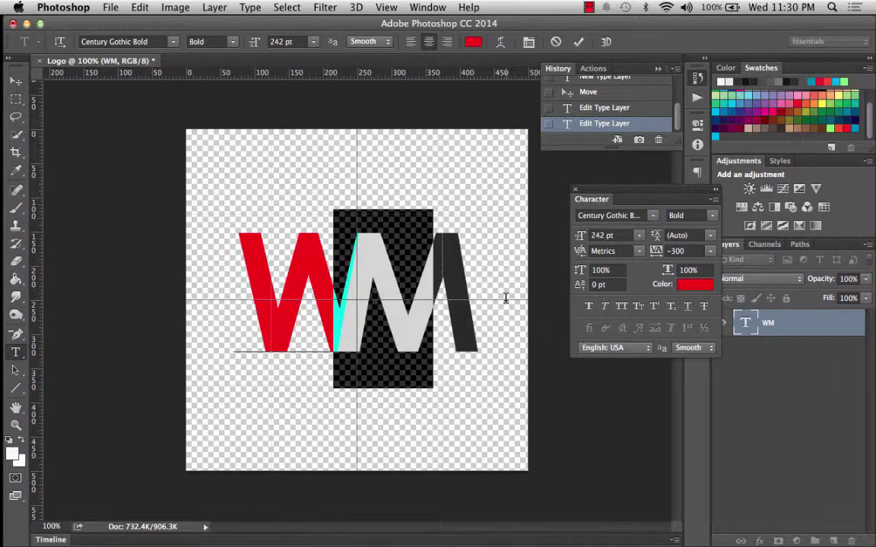
key(BackSpace)
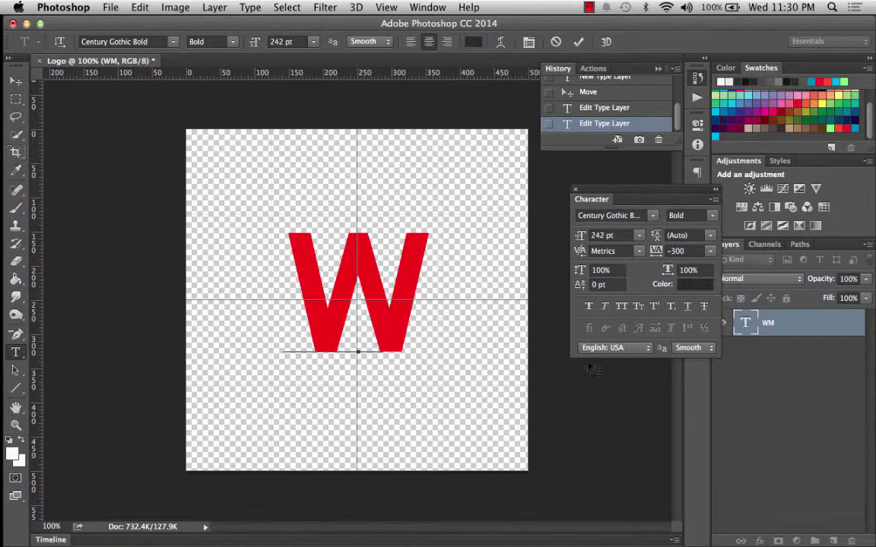
click(769, 331)
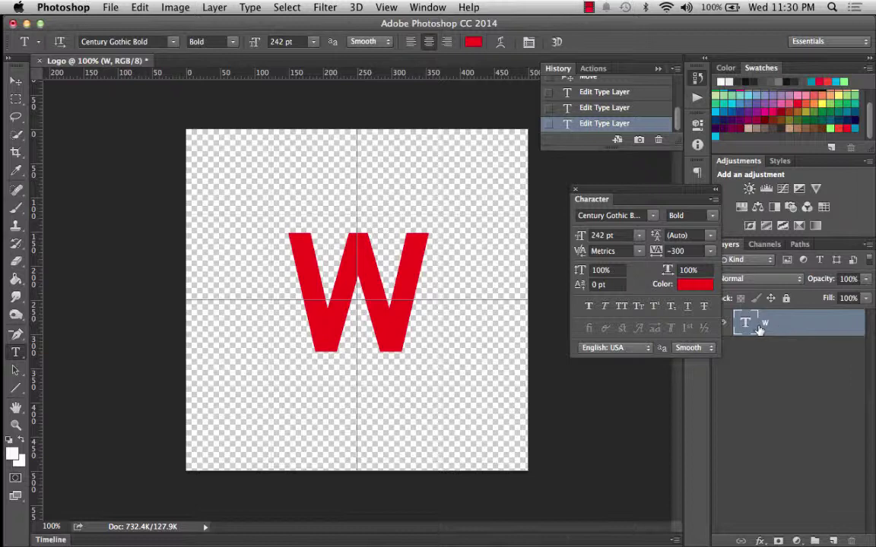
Nudge the W slightly left to centre it on the vertical gridline, and duplicate its layer.
click(17, 80)
key(Left)
key(Left)
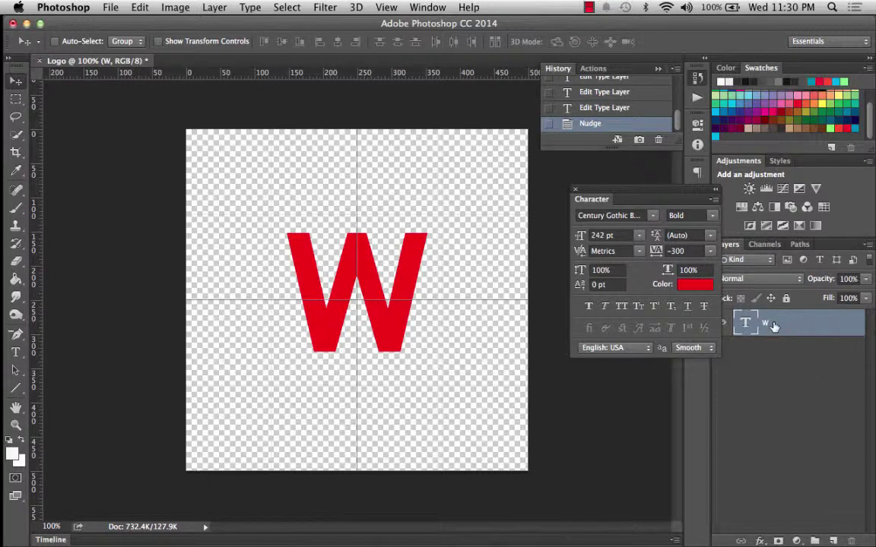
drag(773, 325, 834, 540)
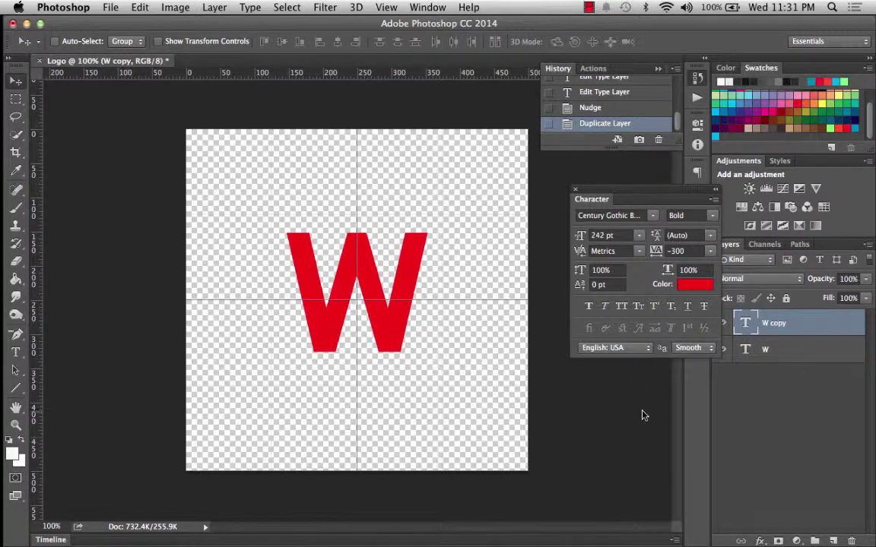
drag(672, 191, 745, 383)
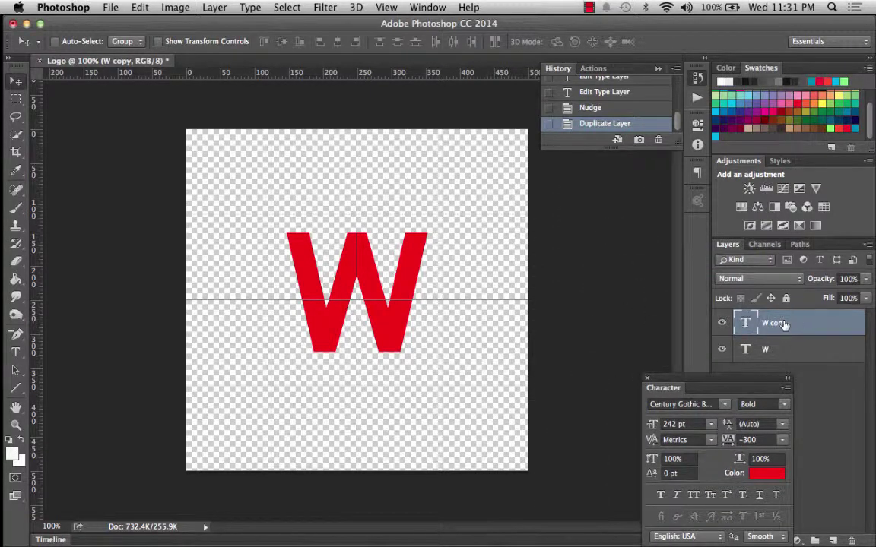
Change the duplicated letter to M and move it right until its first stroke overlaps the W's last stroke.
click(15, 352)
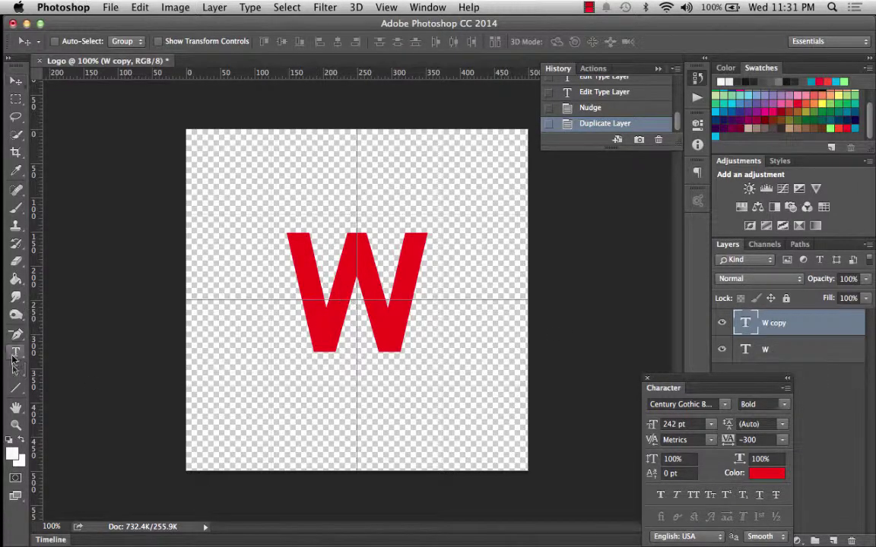
double_click(378, 298)
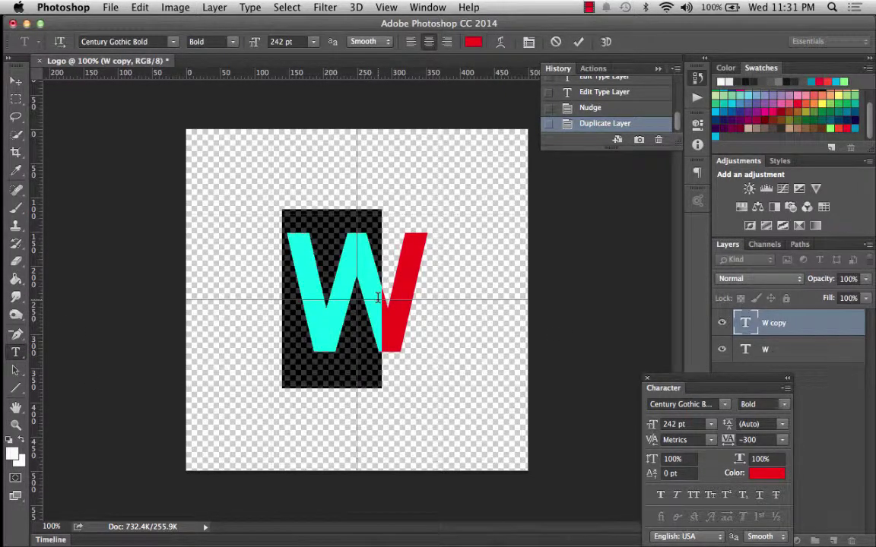
text(M)
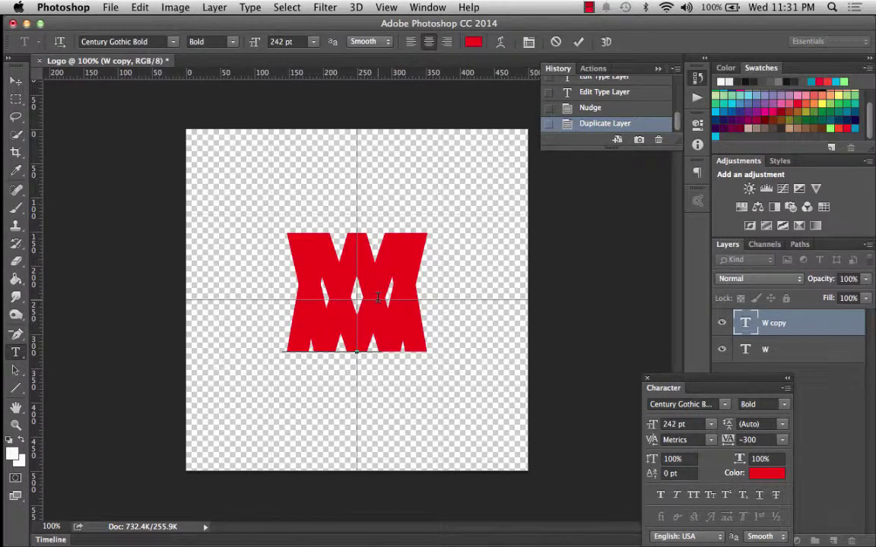
click(22, 84)
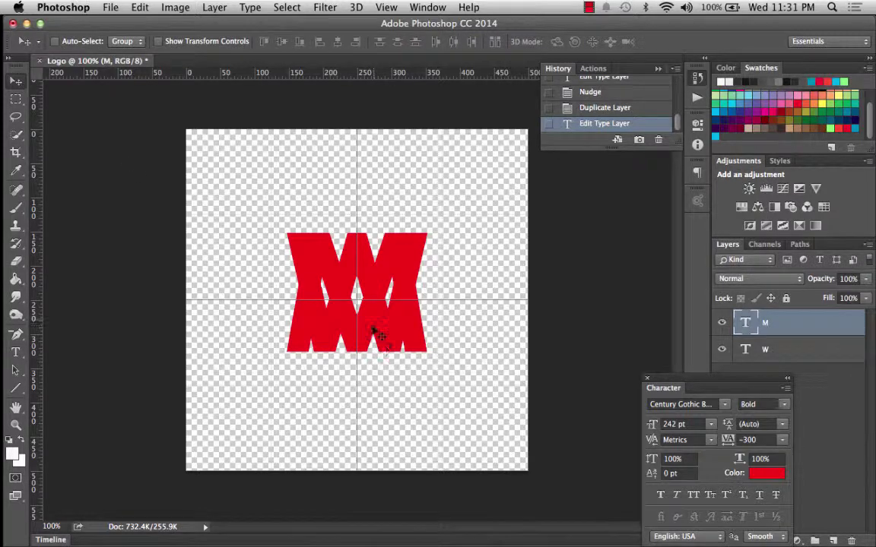
drag(372, 326, 466, 327)
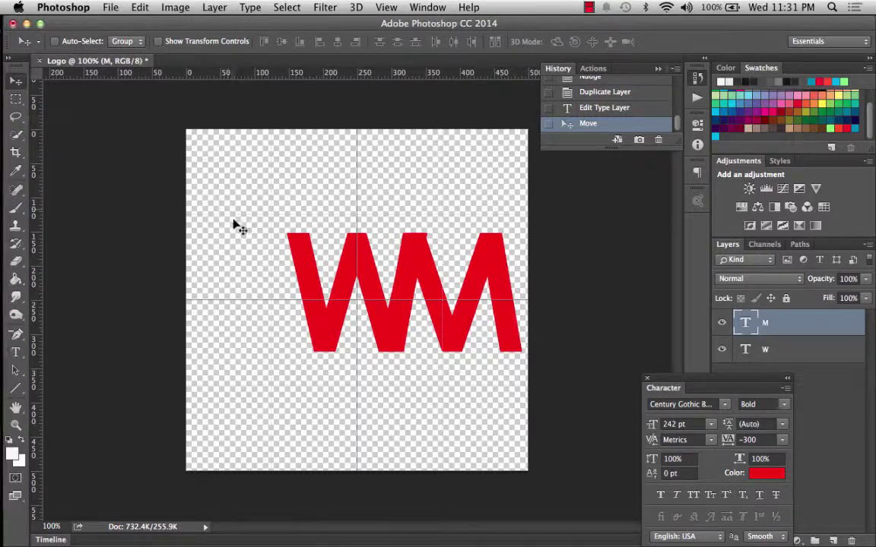
Recolour the M with the dark purple swatch and dock the character settings beside Adjustments and Styles.
click(16, 352)
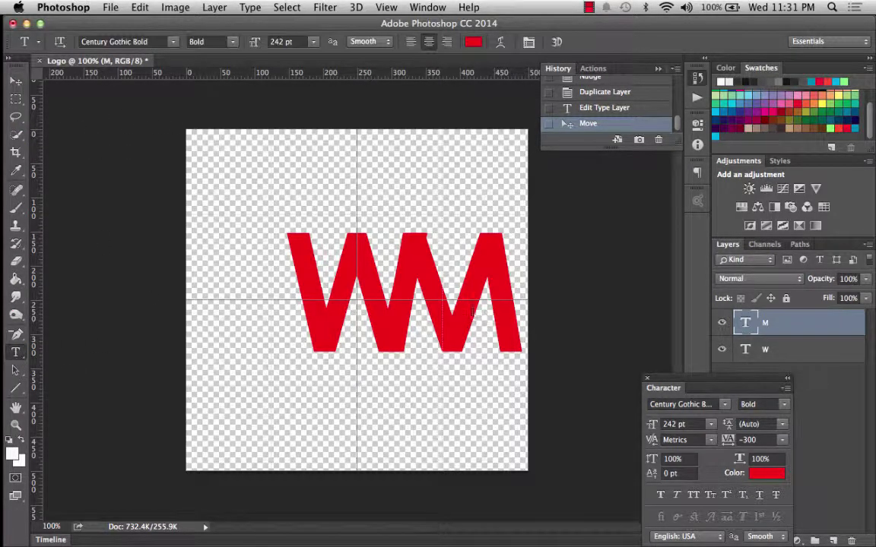
drag(456, 268, 372, 270)
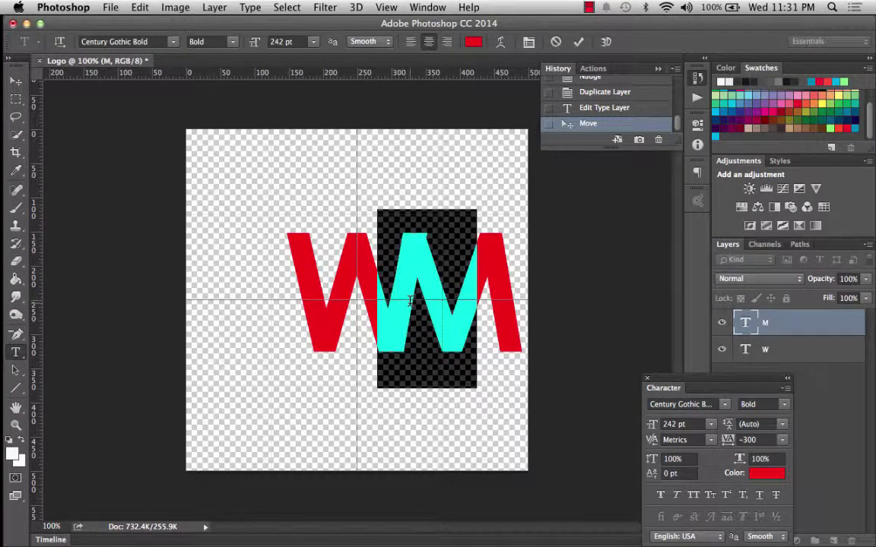
click(725, 130)
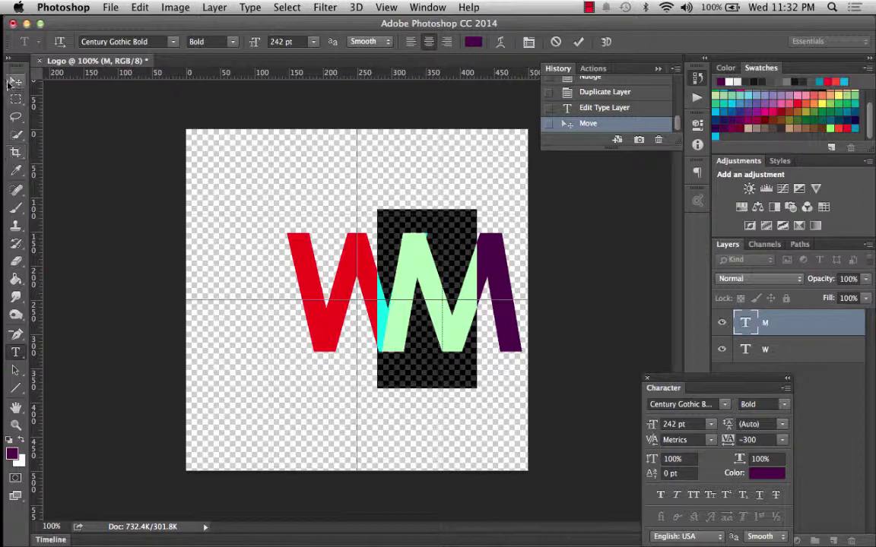
click(15, 98)
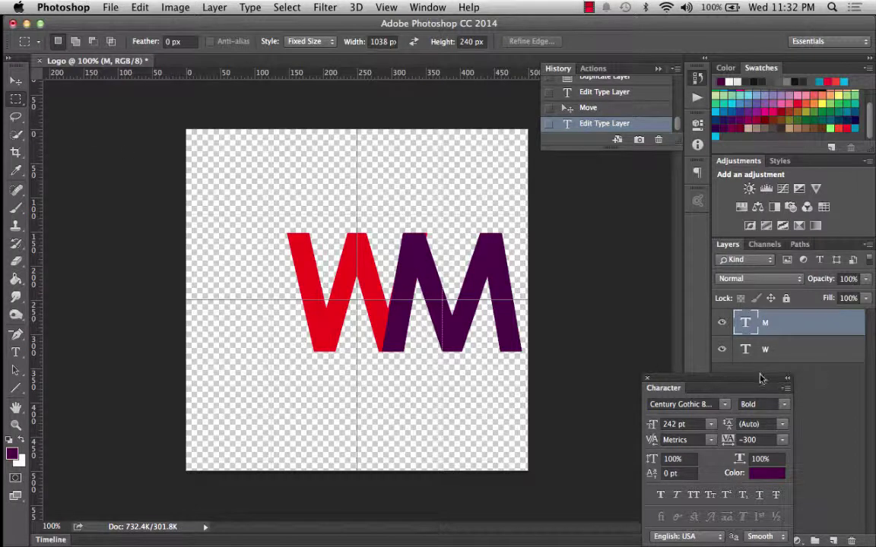
drag(757, 383, 813, 162)
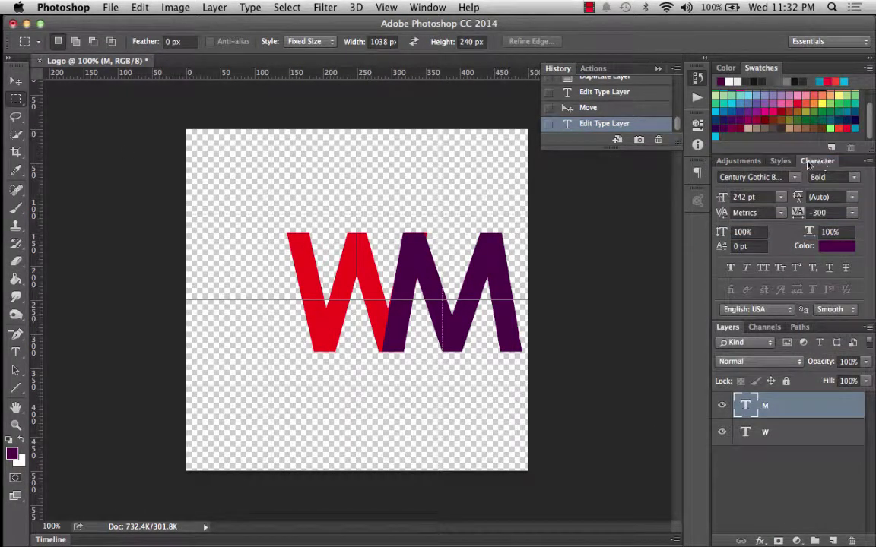
Select the W and M layers together and move both letters left so they are centred on the canvas.
click(767, 435)
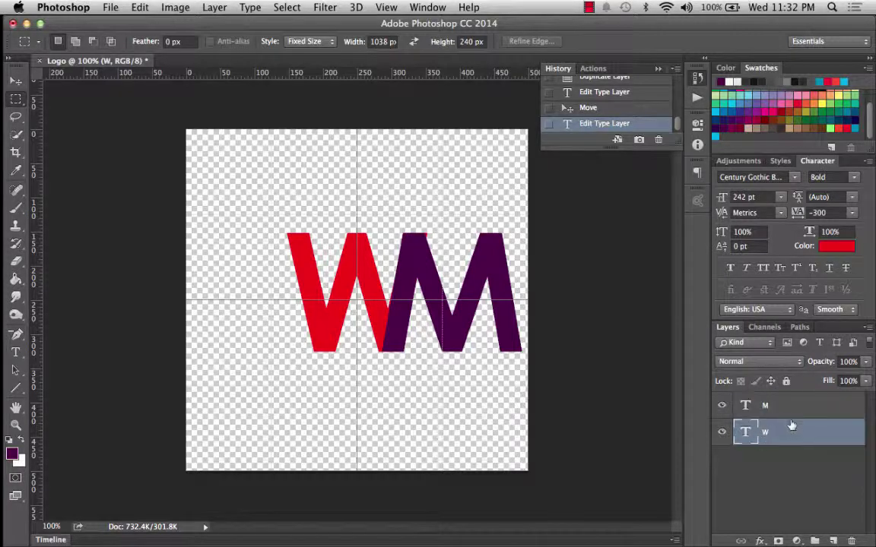
shift+click(785, 406)
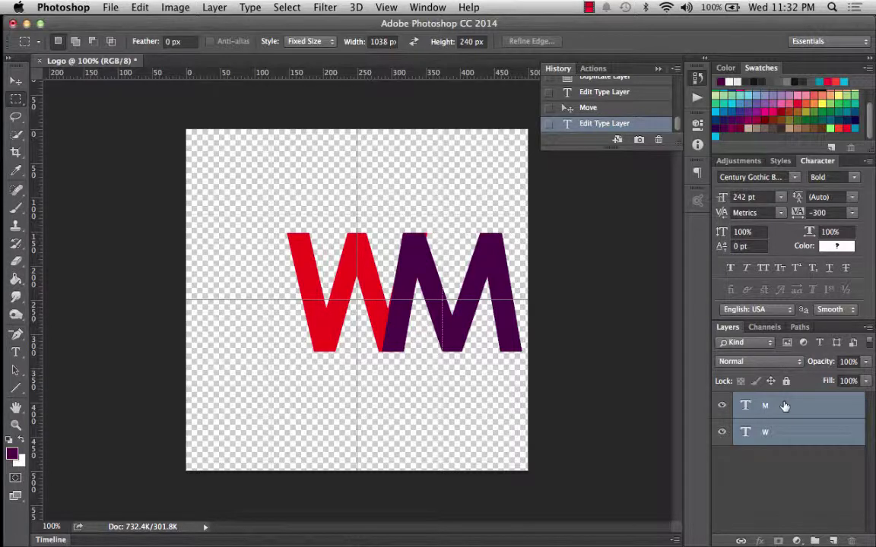
click(14, 79)
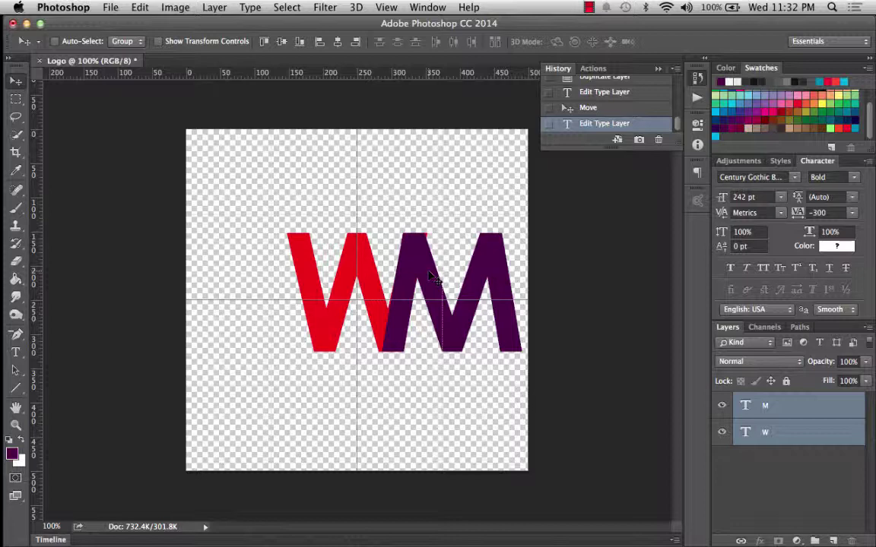
drag(429, 275, 382, 284)
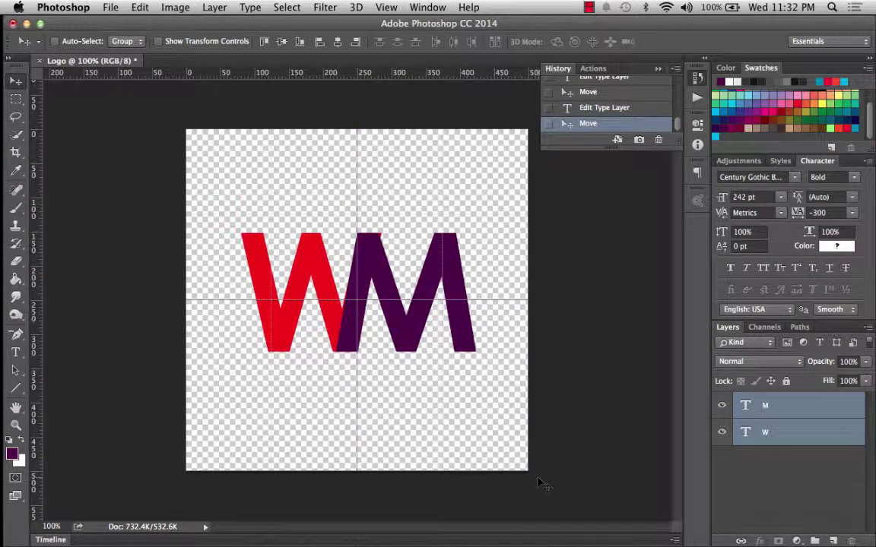